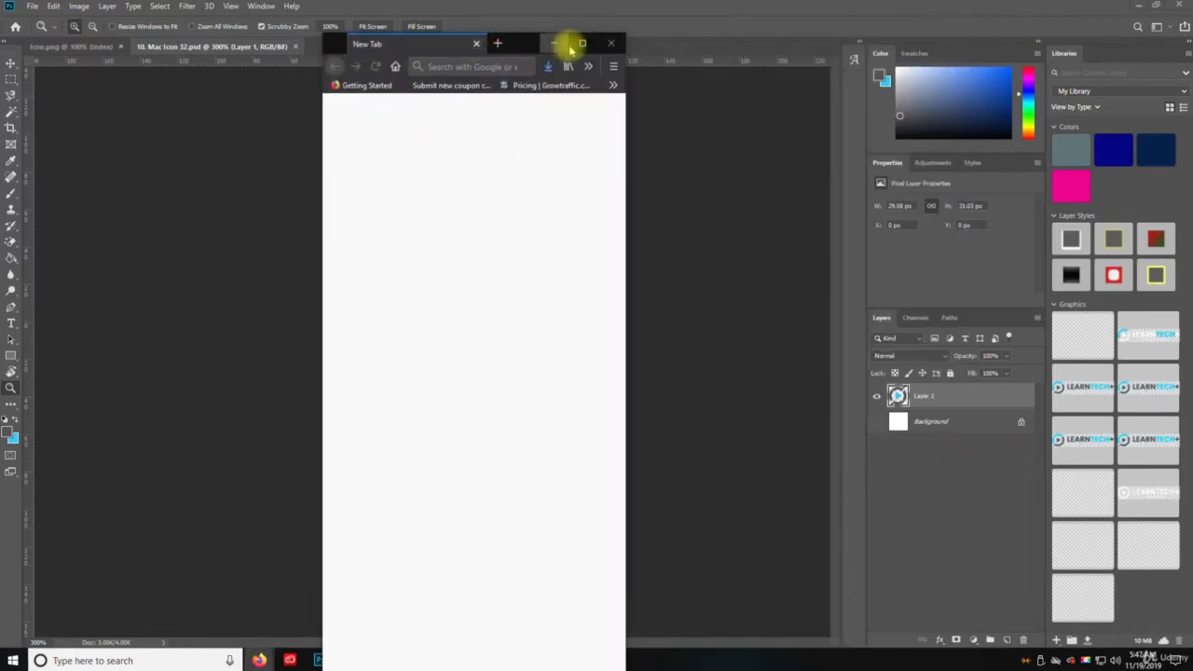
Step: Maximize the Firefox window and go to google.com
left_click(571, 41)
left_click(414, 32)
type("goo")
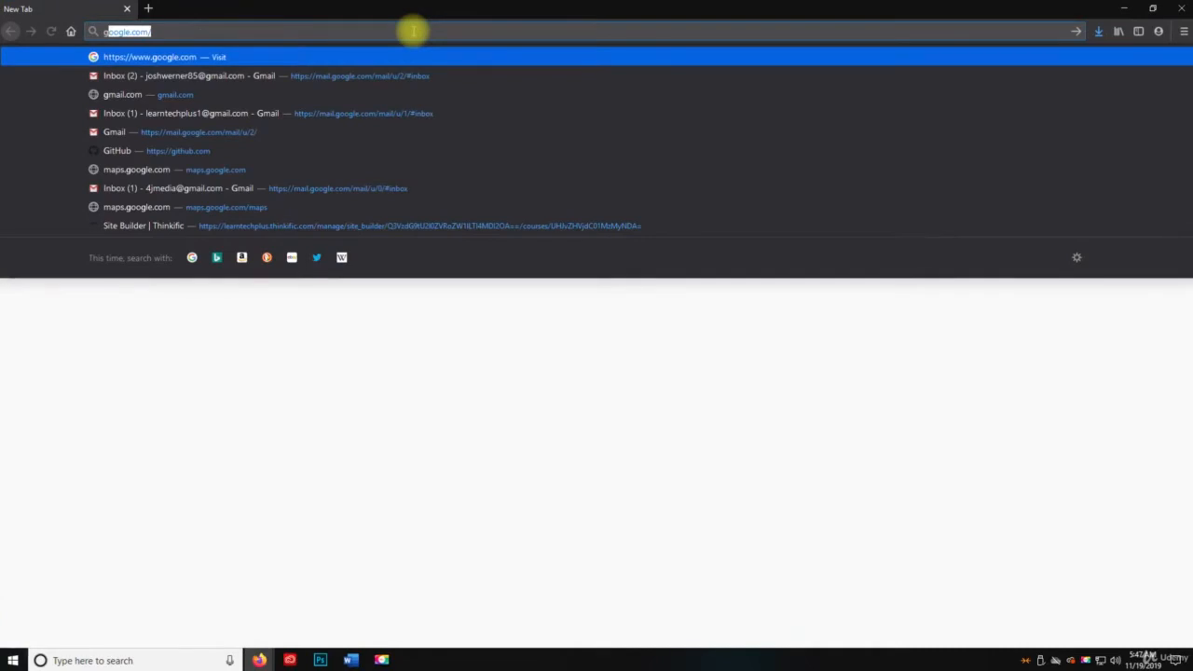
type("gl")
key("Return")
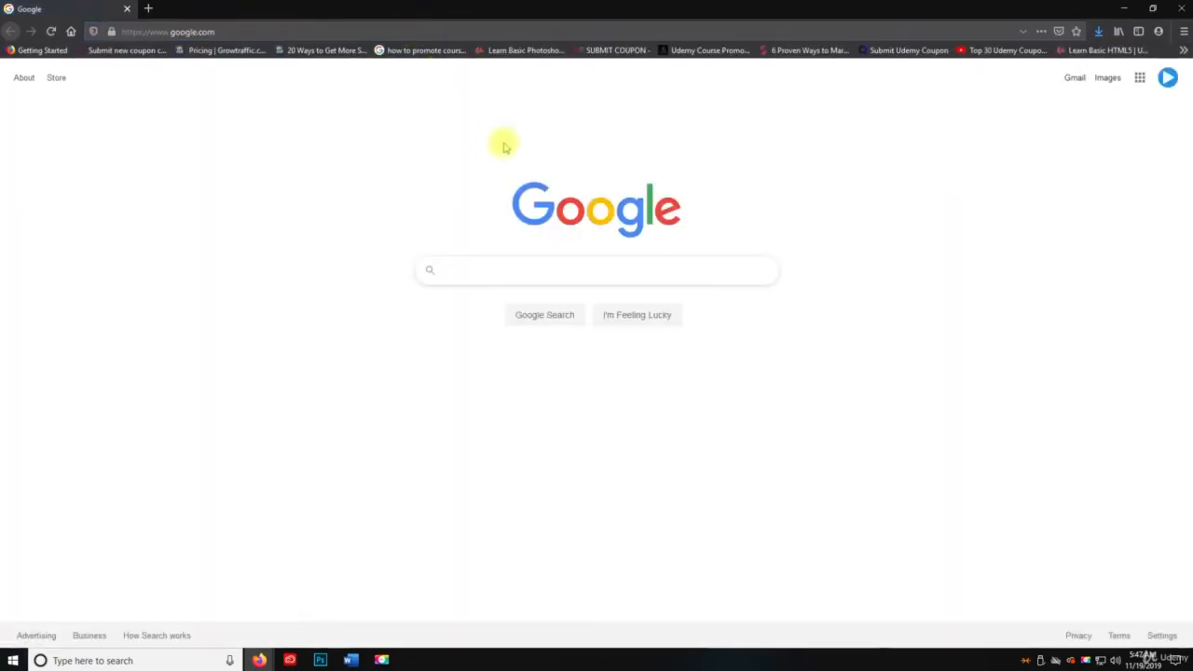
Step: Search Google for "Icon Creator free" and open the X-Icon Editor site
type("Icon ")
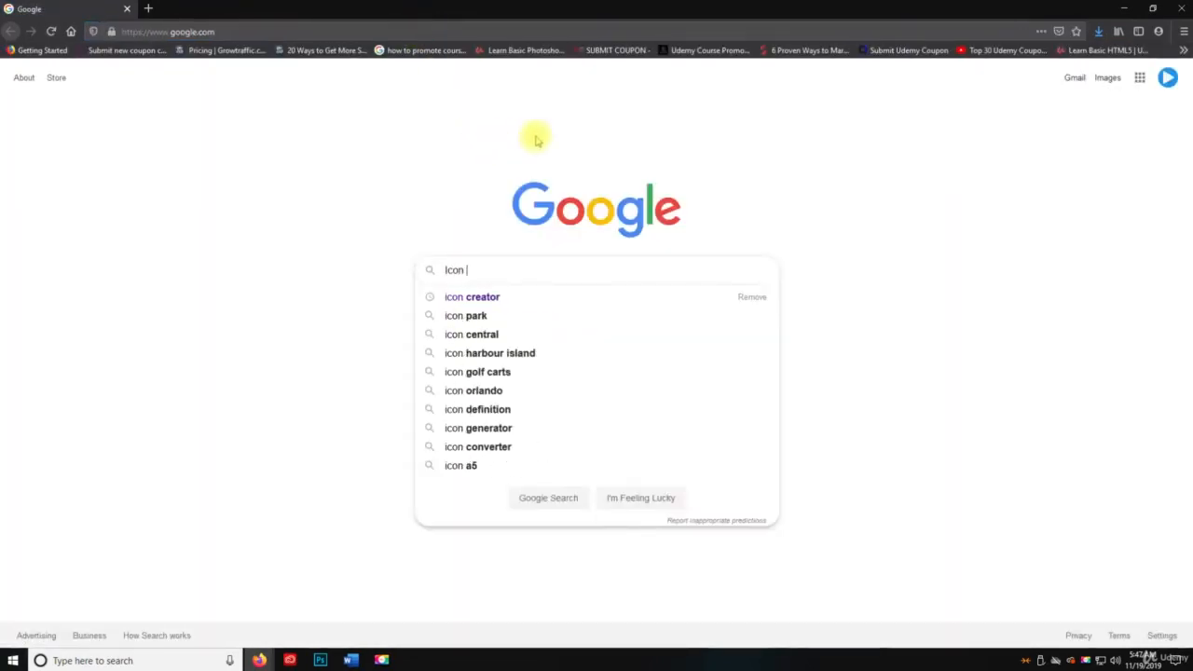
type("Creator free")
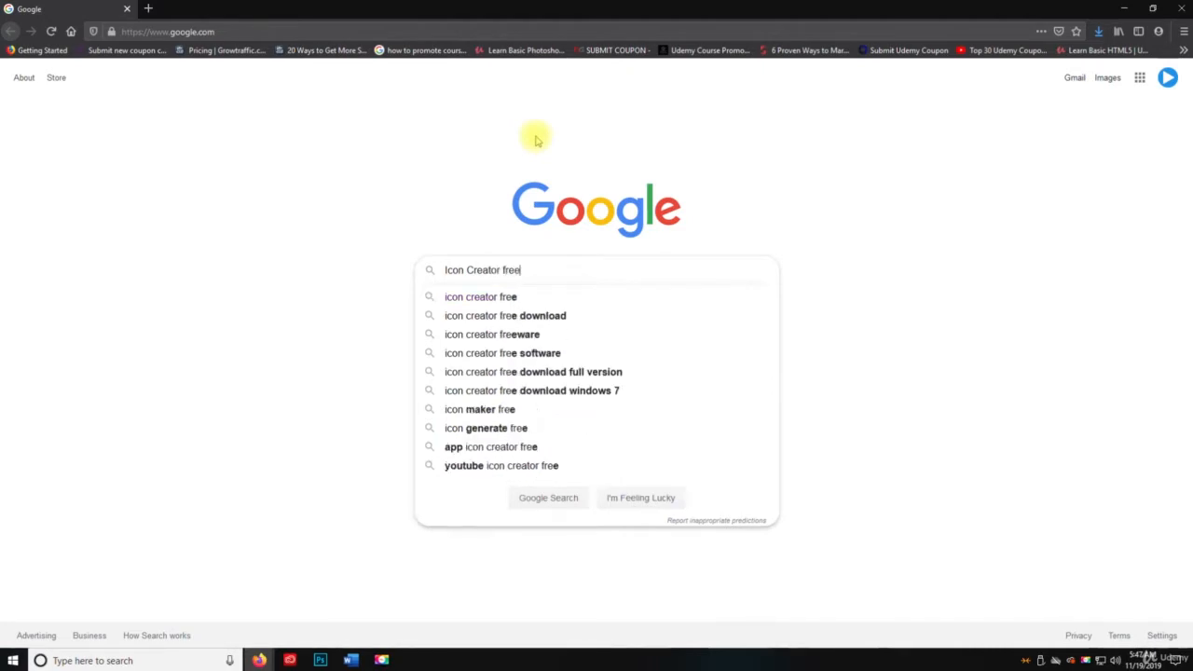
key("Return")
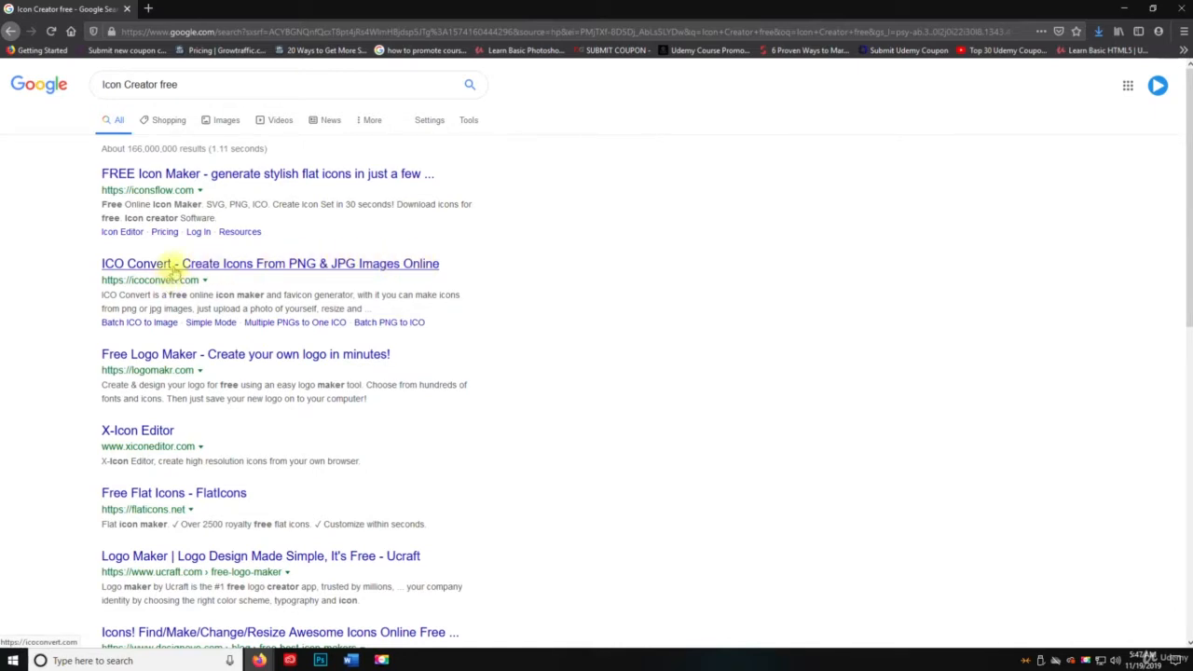
left_click(122, 431)
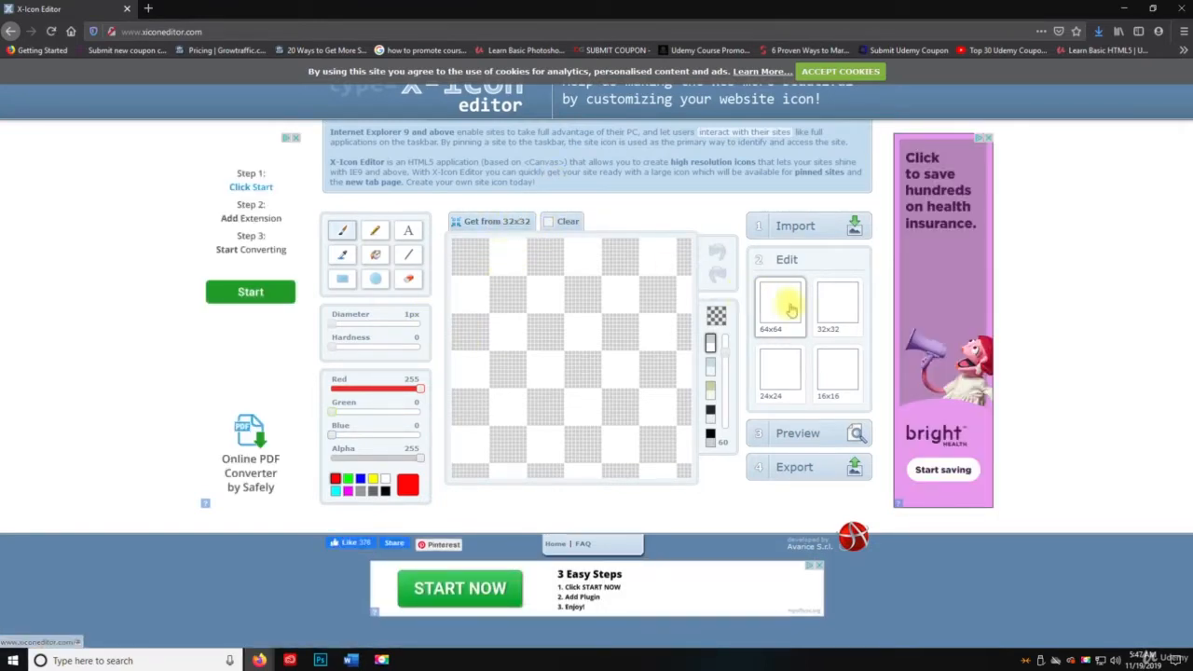
Step: Select the 16x16 canvas and upload the Icon image from the Desktop for import
left_click(824, 386)
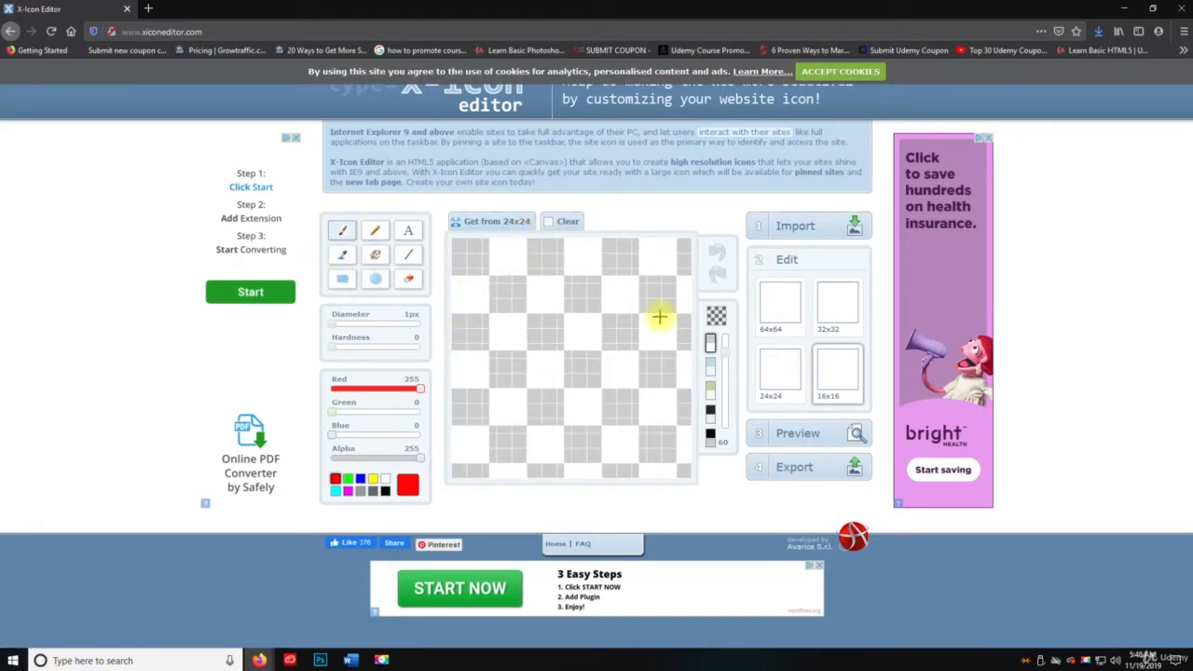
left_click(824, 228)
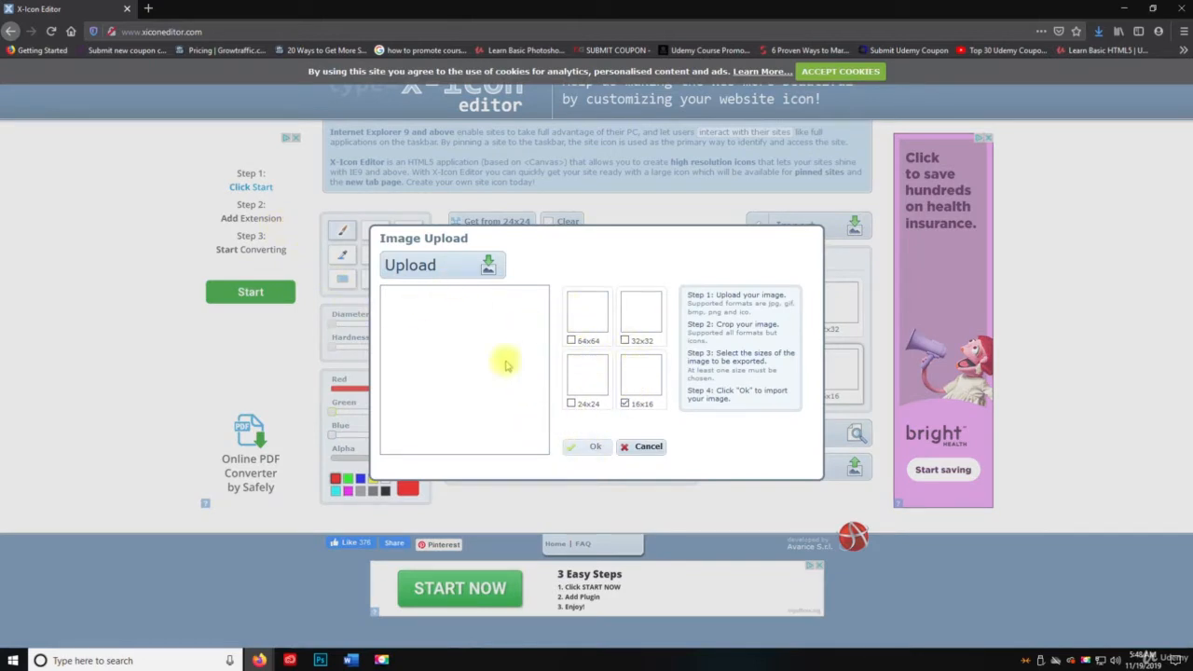
left_click(457, 268)
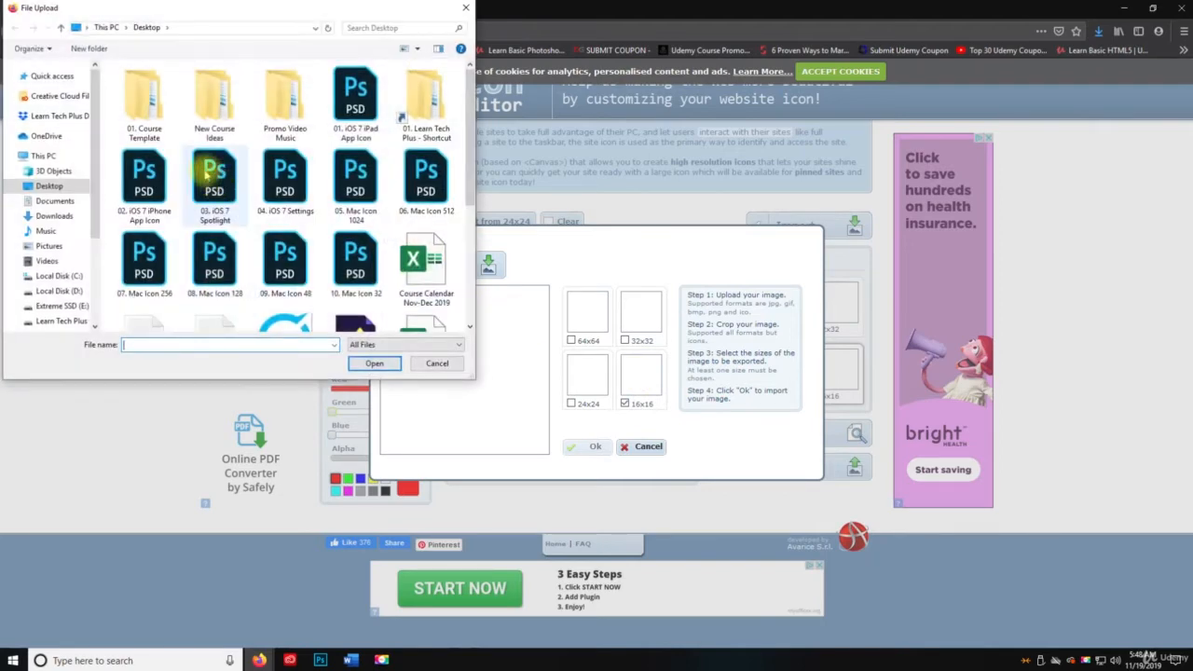
scroll(214, 189, "down", 5)
double_click(284, 107)
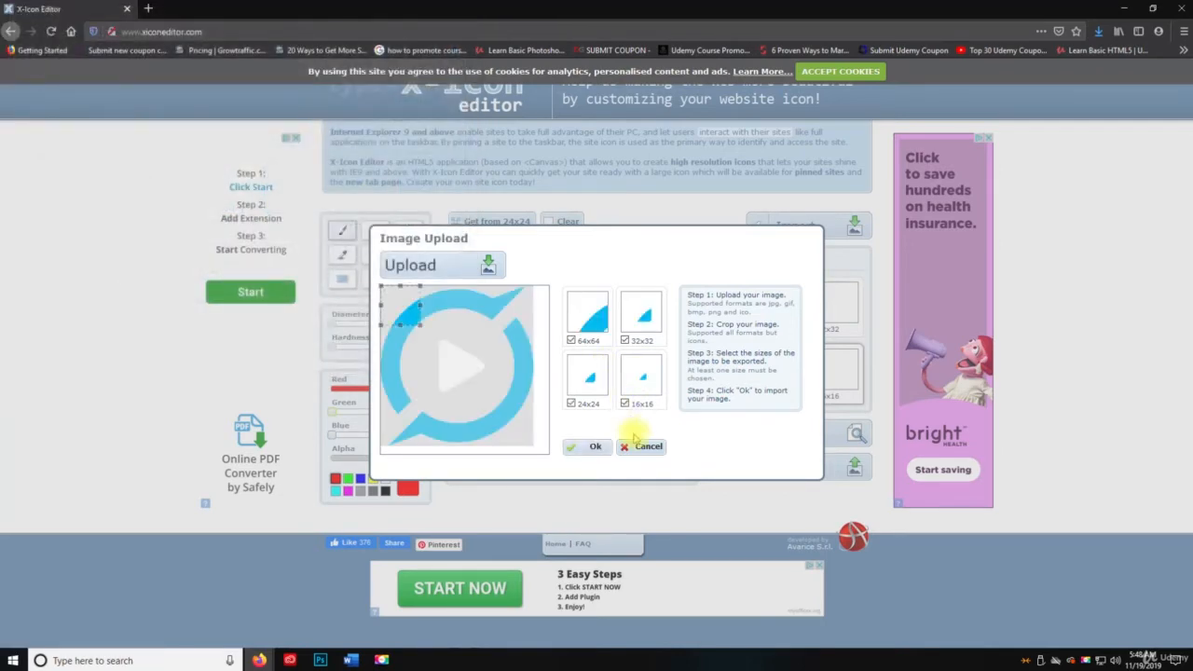
Step: Extend the crop area over the whole ring logo and import it in the 64x64, 32x32, 24x24 and 16x16 sizes
left_click_drag(419, 326, 546, 427)
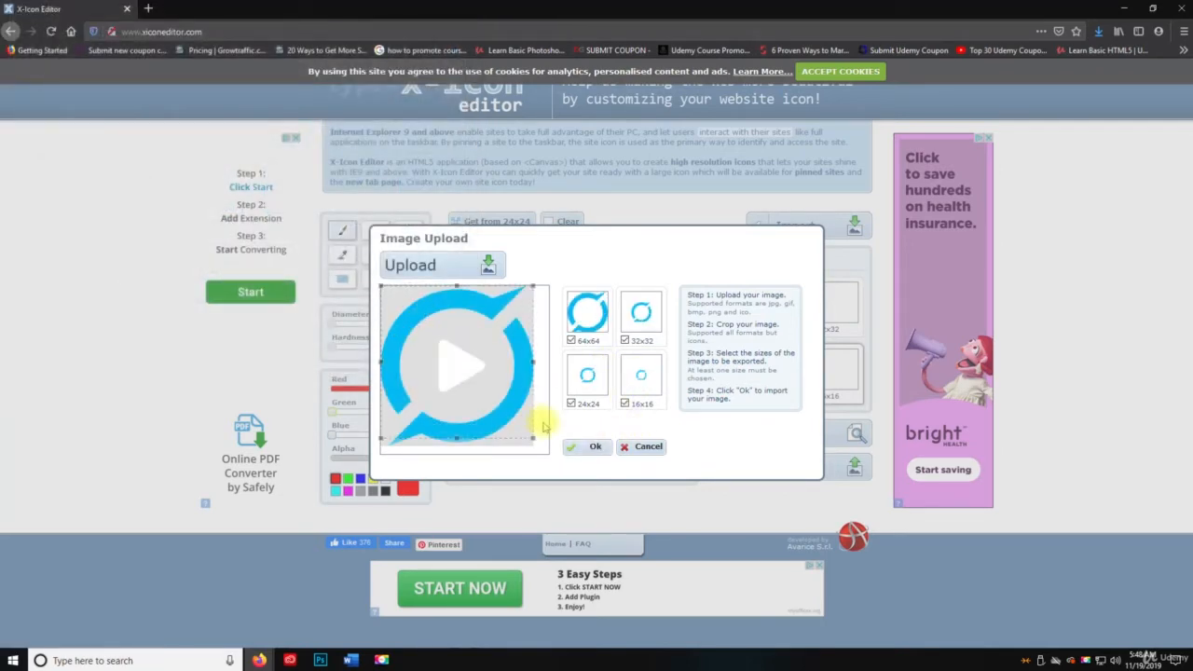
left_click_drag(491, 378, 492, 383)
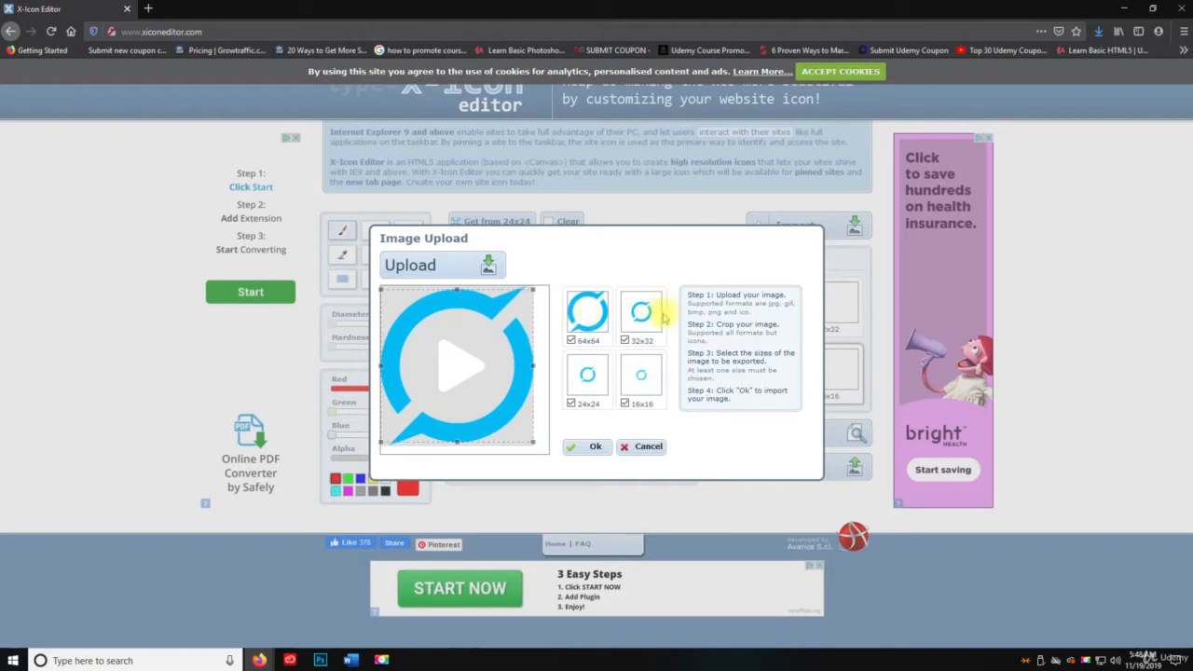
left_click(593, 446)
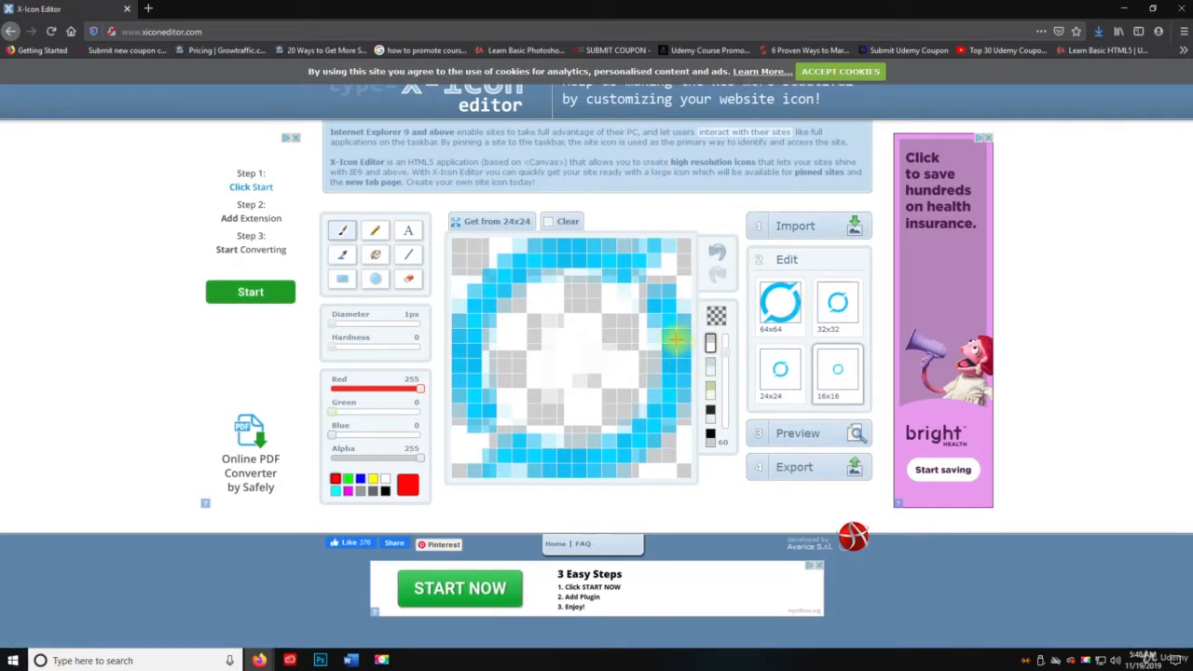
Step: Switch to Photoshop, copy the Icon.png artwork into a new 245 x 257 px document and hide its white Background layer
left_click(1119, 11)
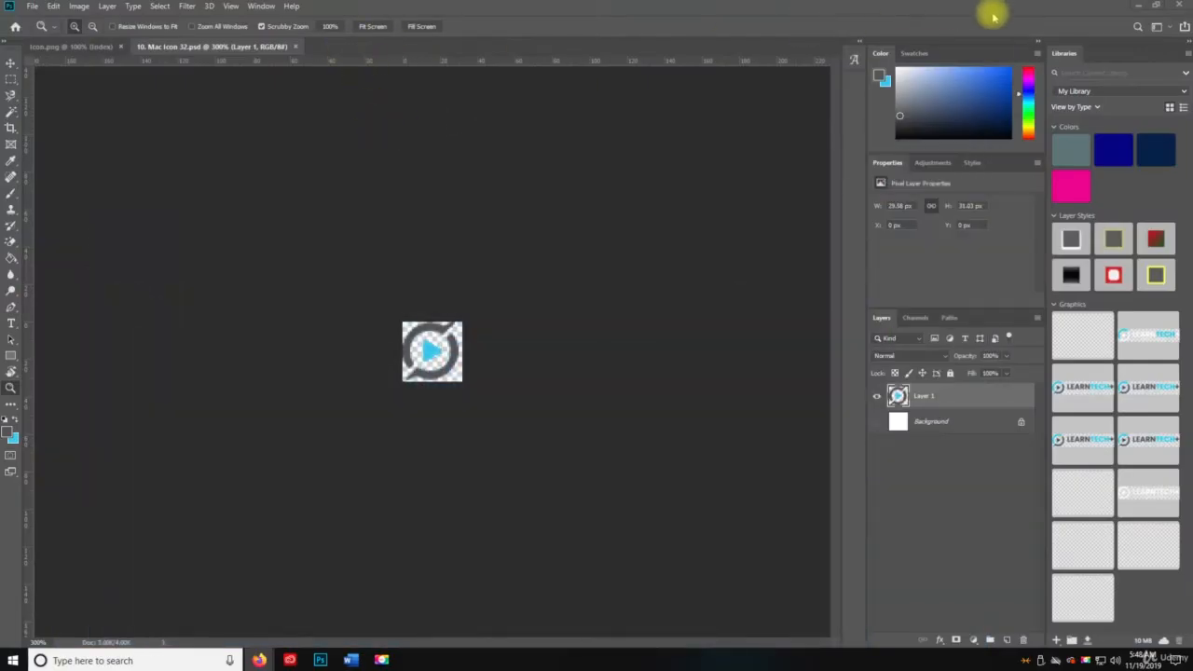
left_click(87, 47)
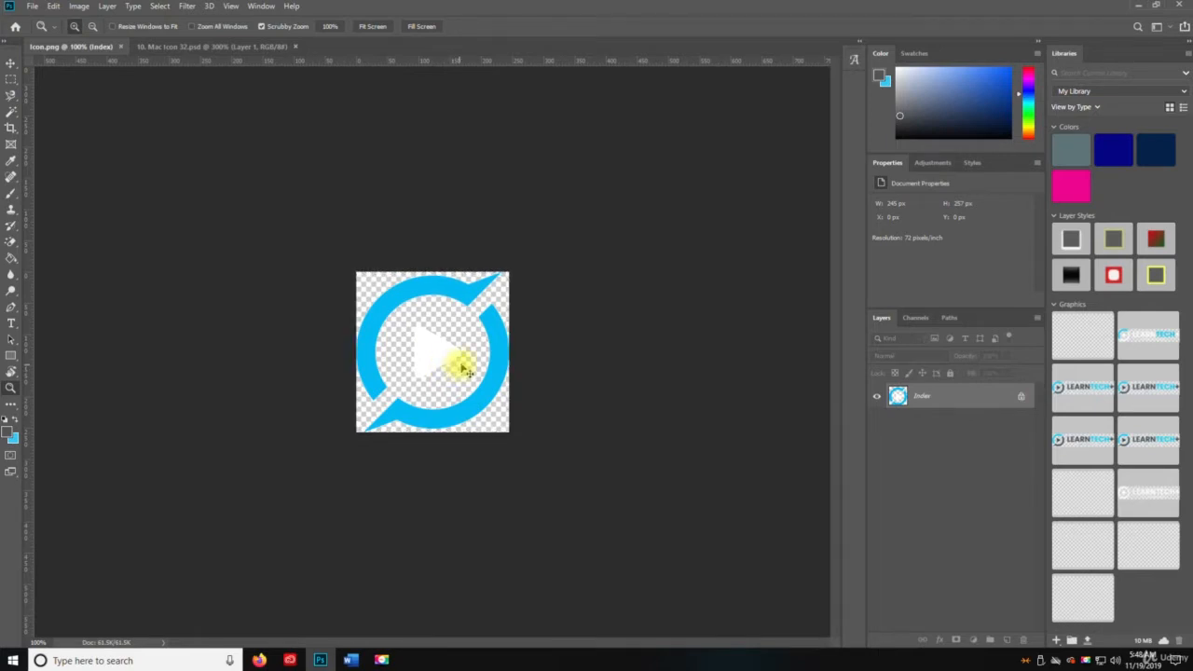
key("ctrl+n")
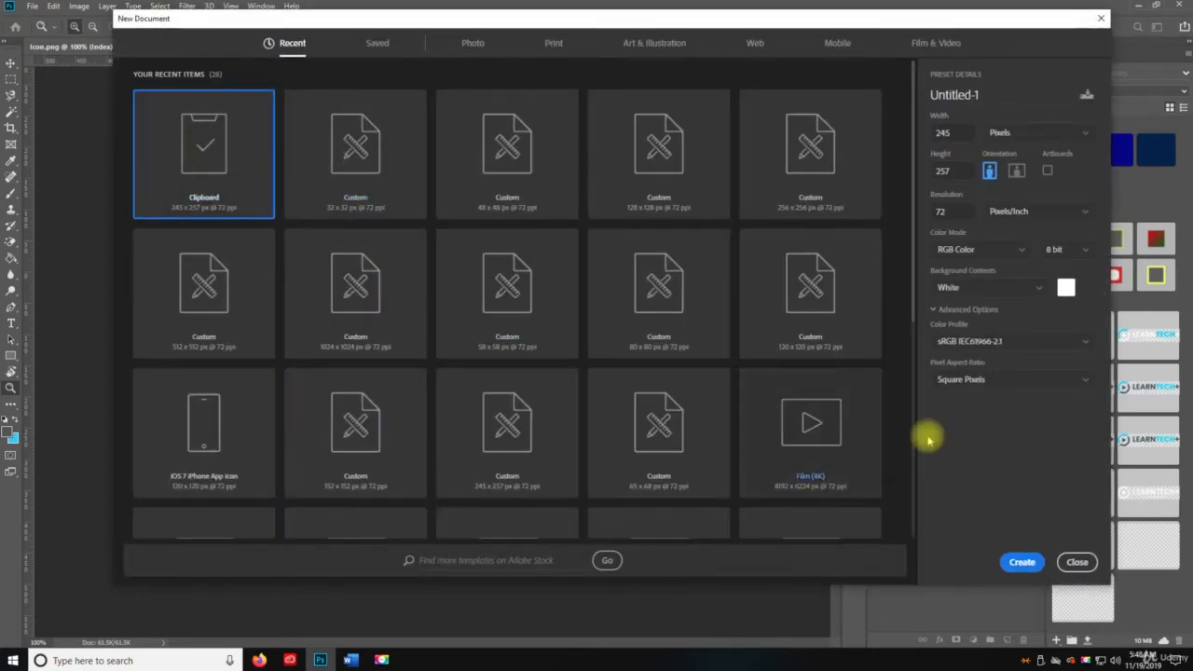
left_click(1020, 561)
key("ctrl+v")
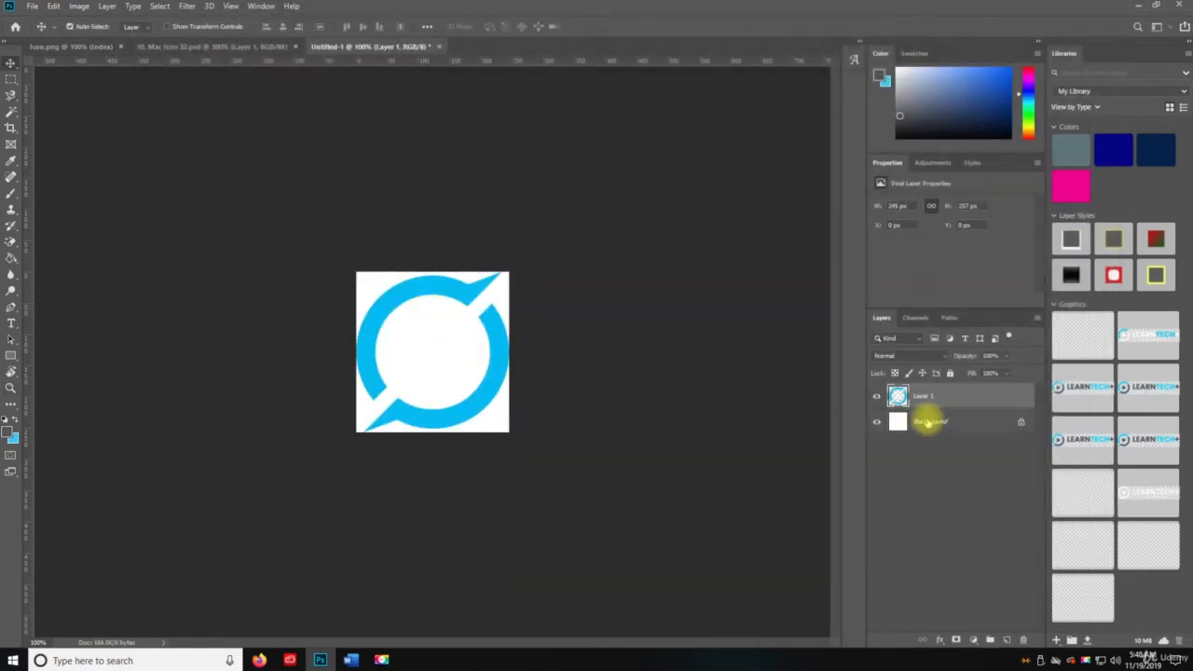
left_click(876, 421)
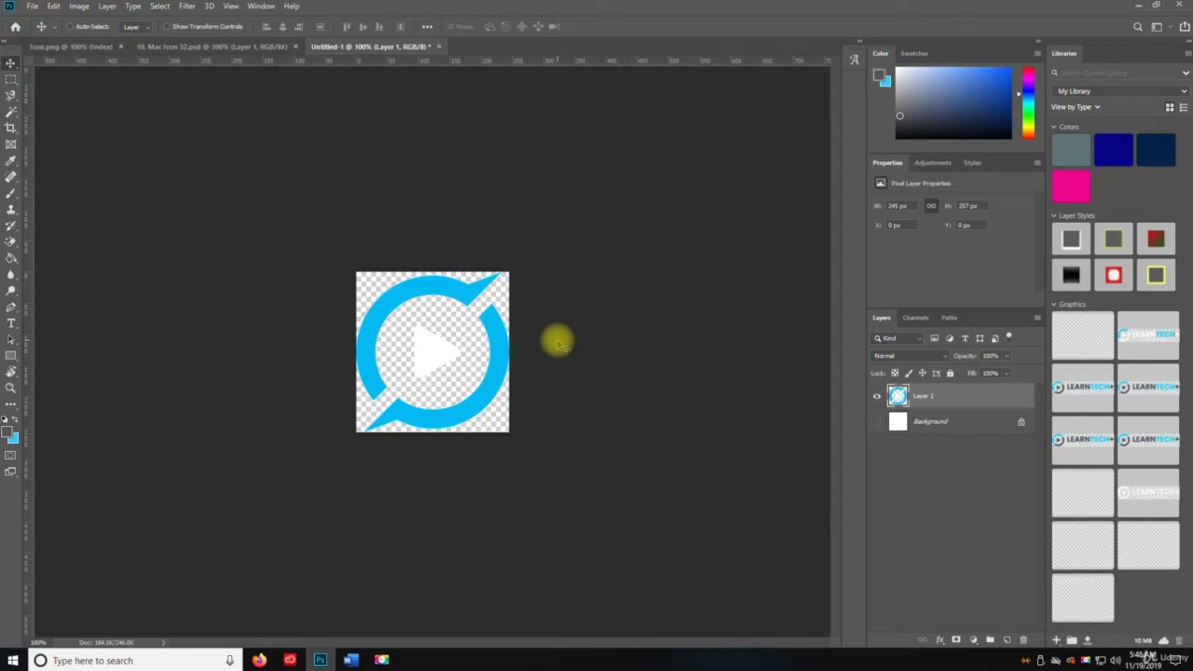
Step: Add a new layer beneath the logo layer and fill it with the dark grey foreground color
key("ctrl+shift+n")
key("Return")
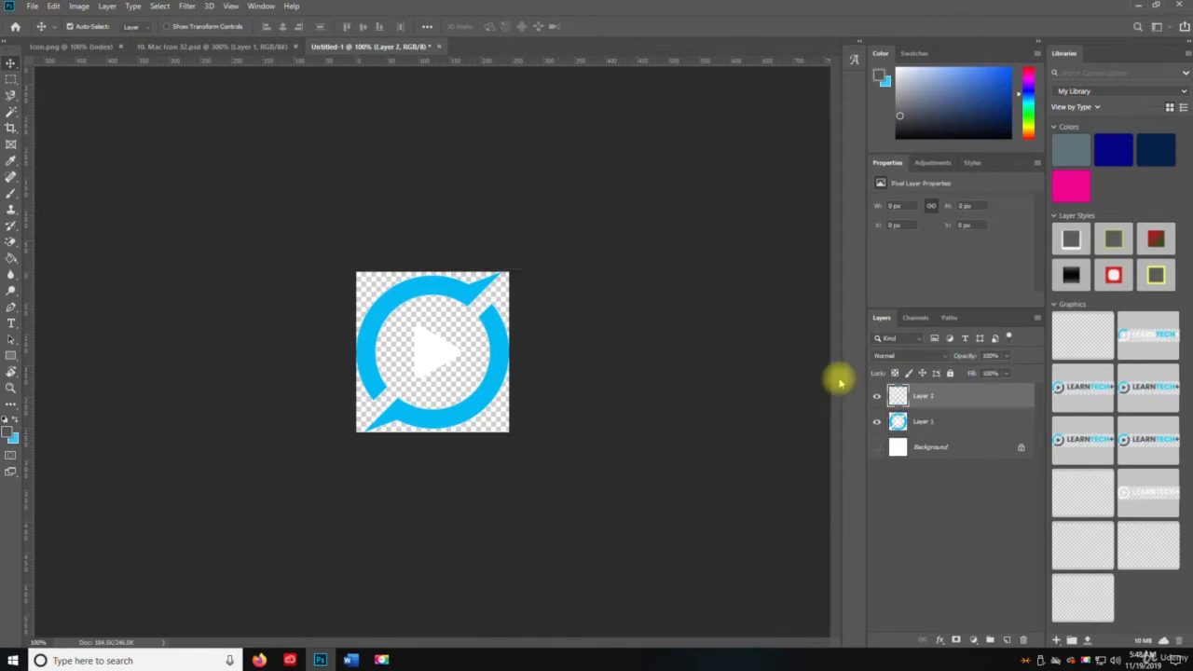
left_click_drag(918, 396, 927, 425)
key("g")
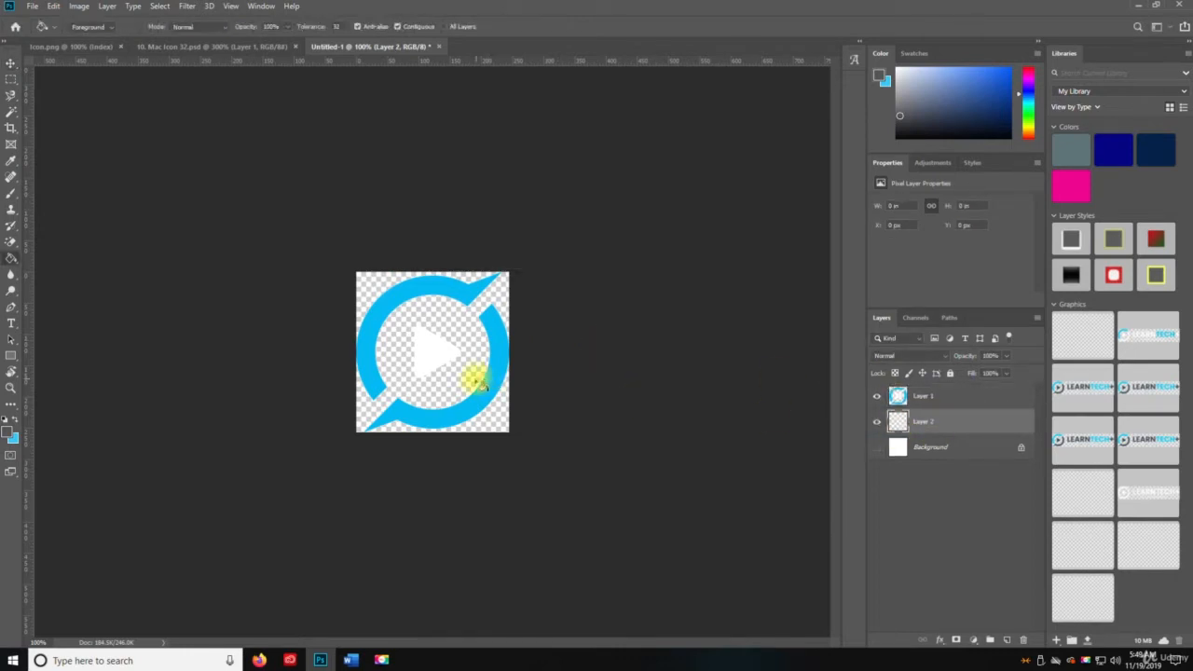
left_click(475, 380)
key("v")
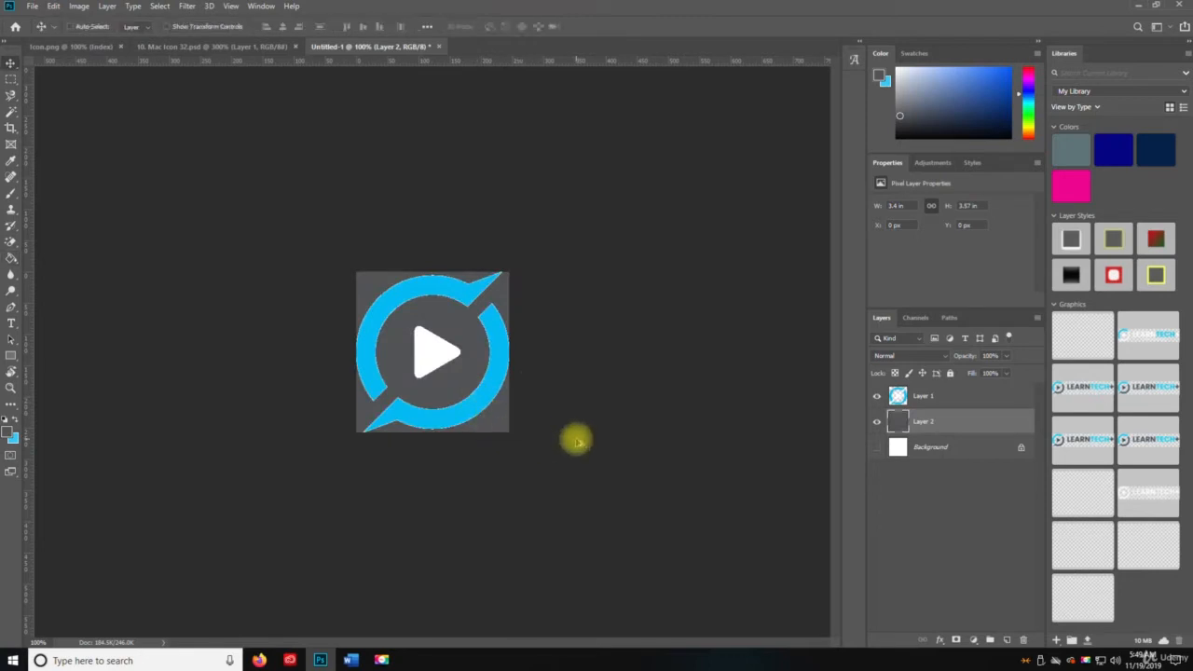
Step: Export the image for web as a PNG-8 named icon2 on the Desktop
key("ctrl+alt+shift+s")
key("Return")
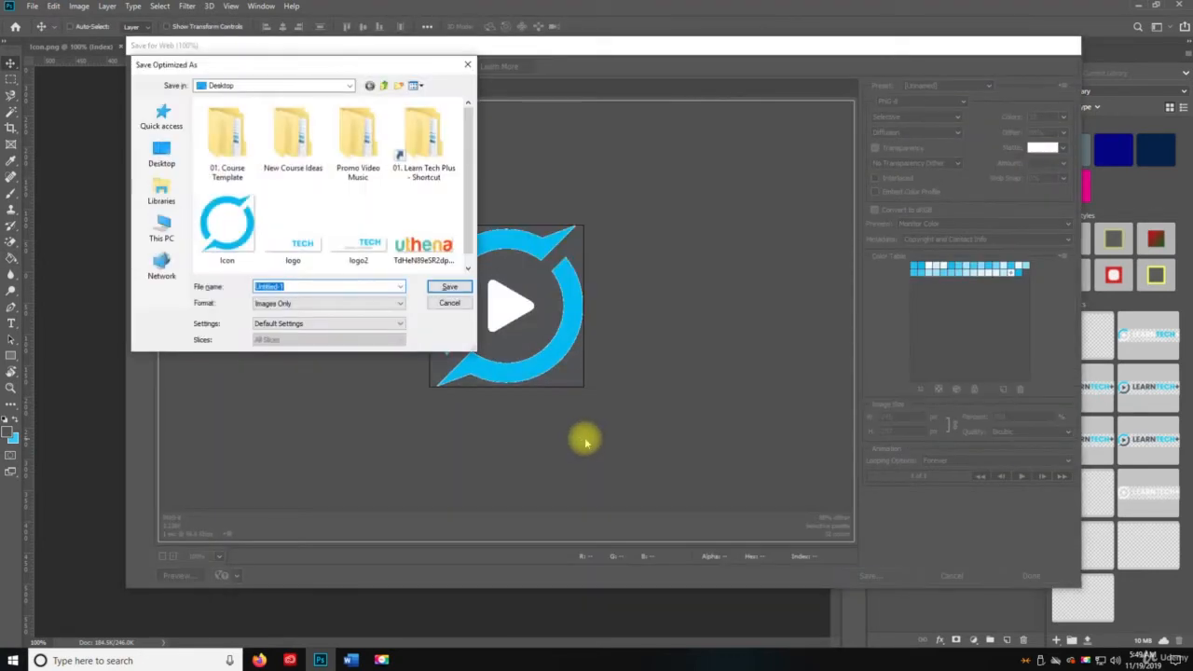
type("icon2")
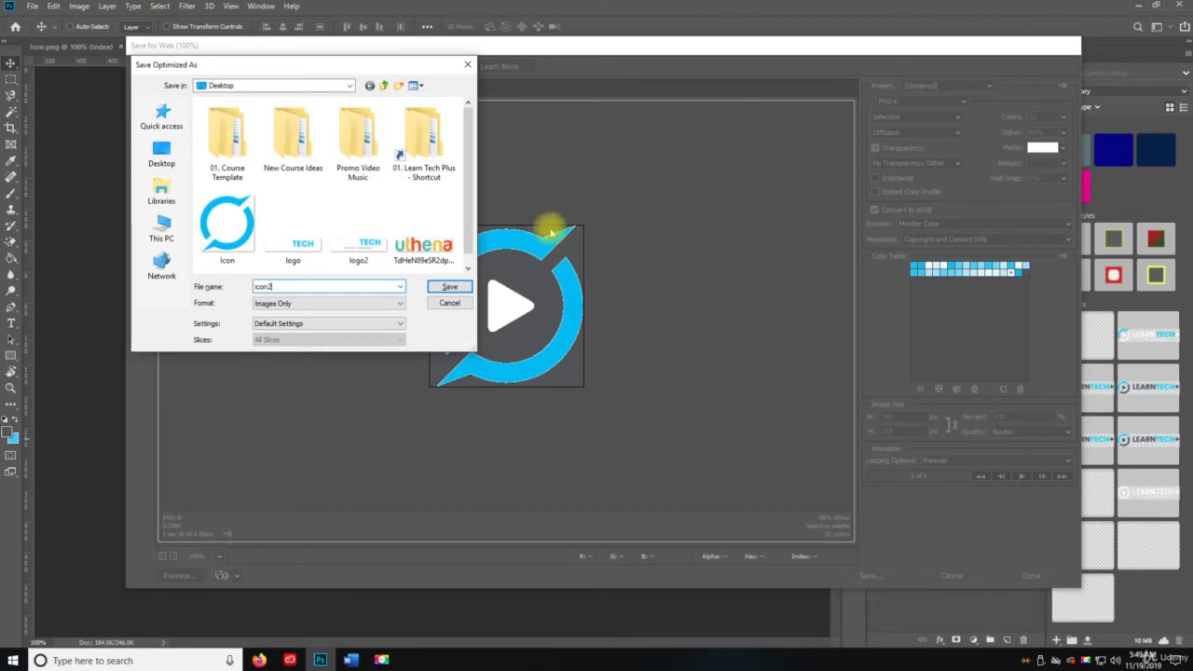
left_click(449, 287)
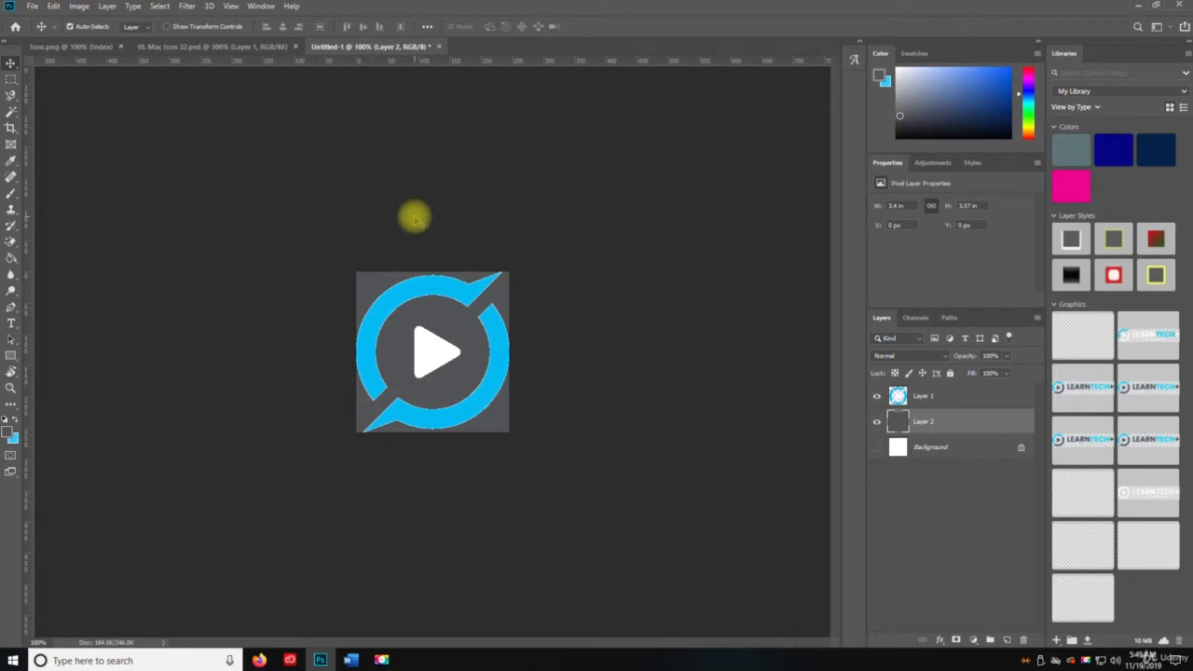
Step: Close the untitled document without saving, minimize Photoshop and return to X-Icon Editor in Firefox
key("ctrl+w")
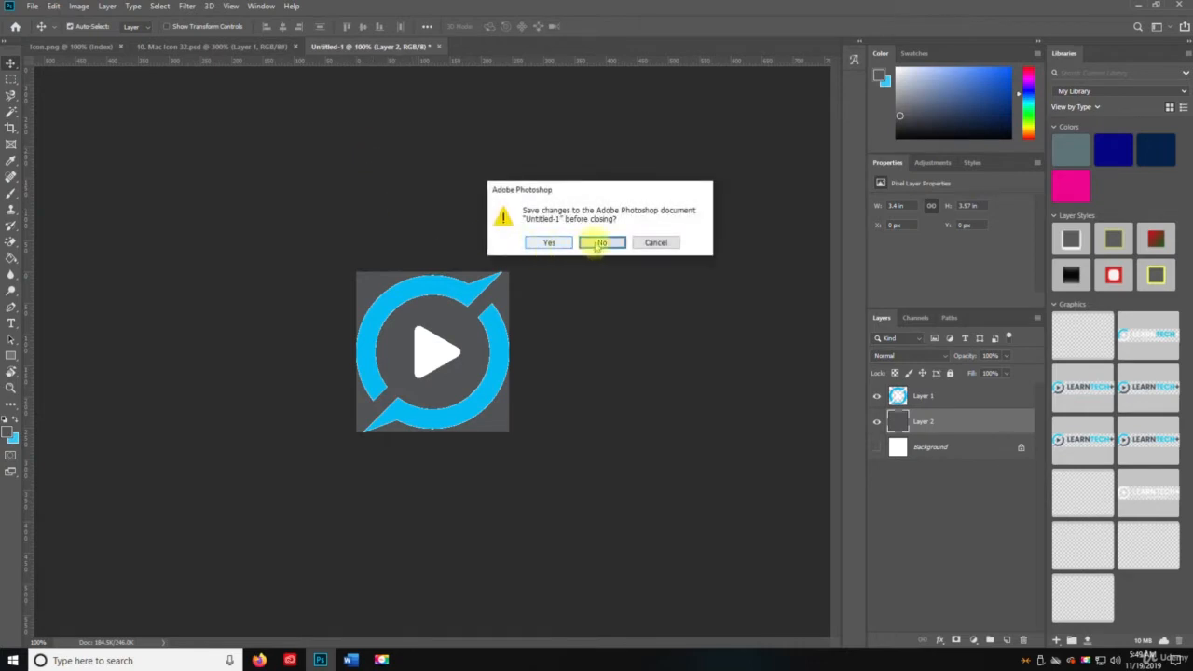
left_click(596, 242)
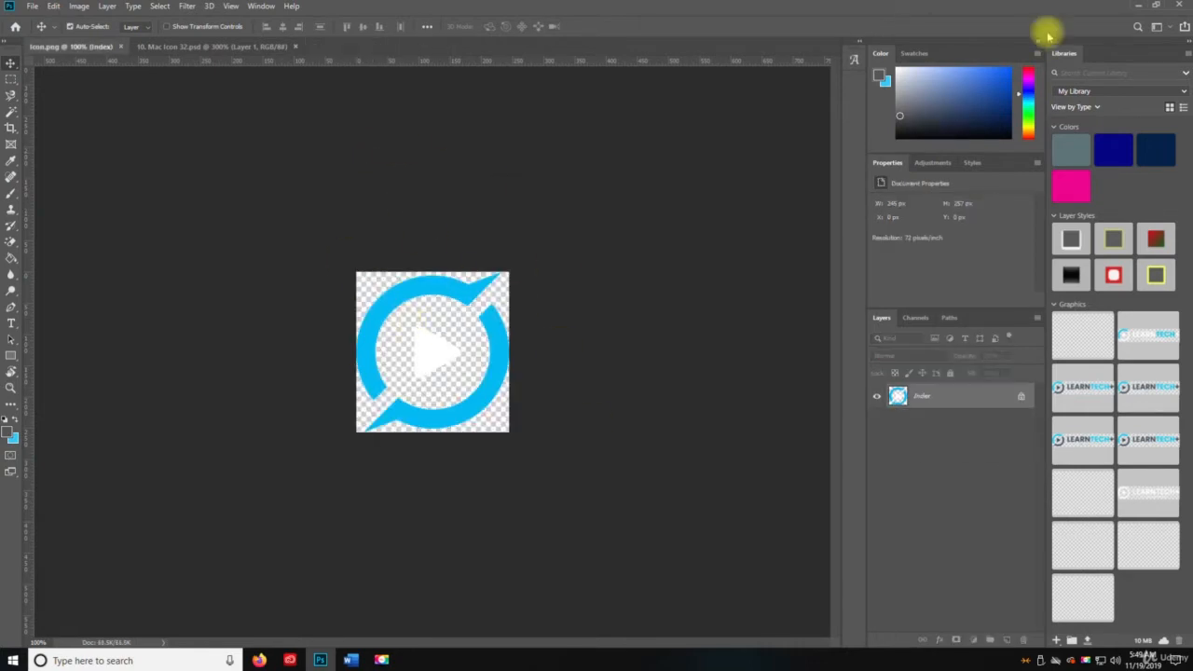
left_click(1131, 5)
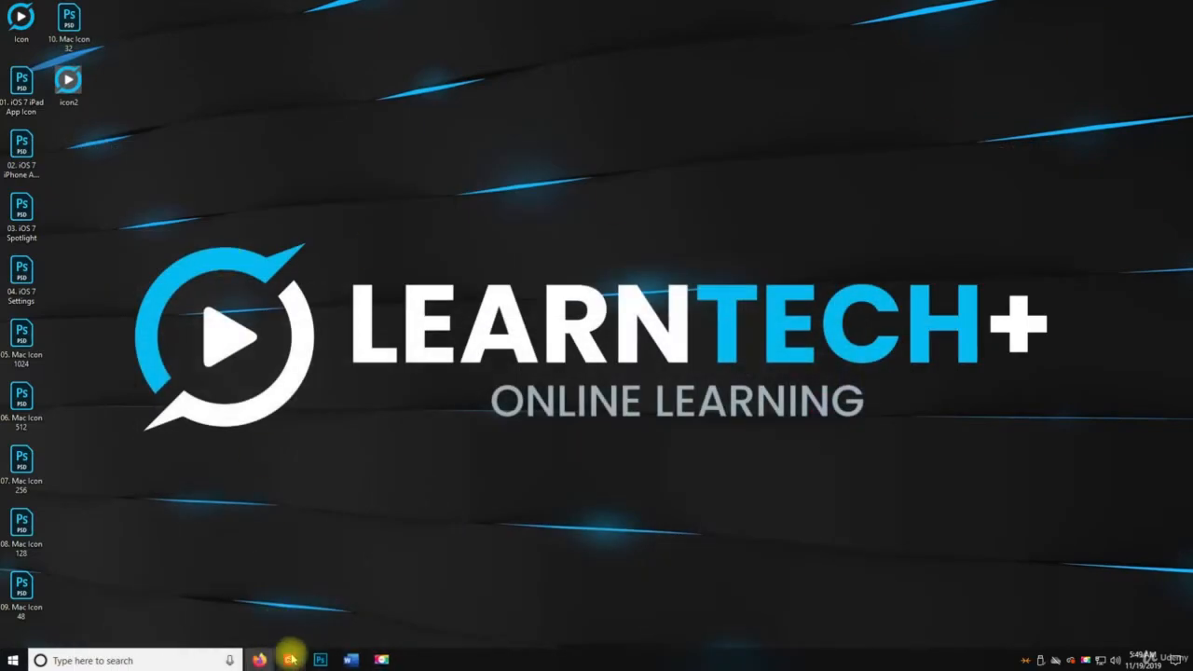
mouse_move(251, 642)
left_click(322, 610)
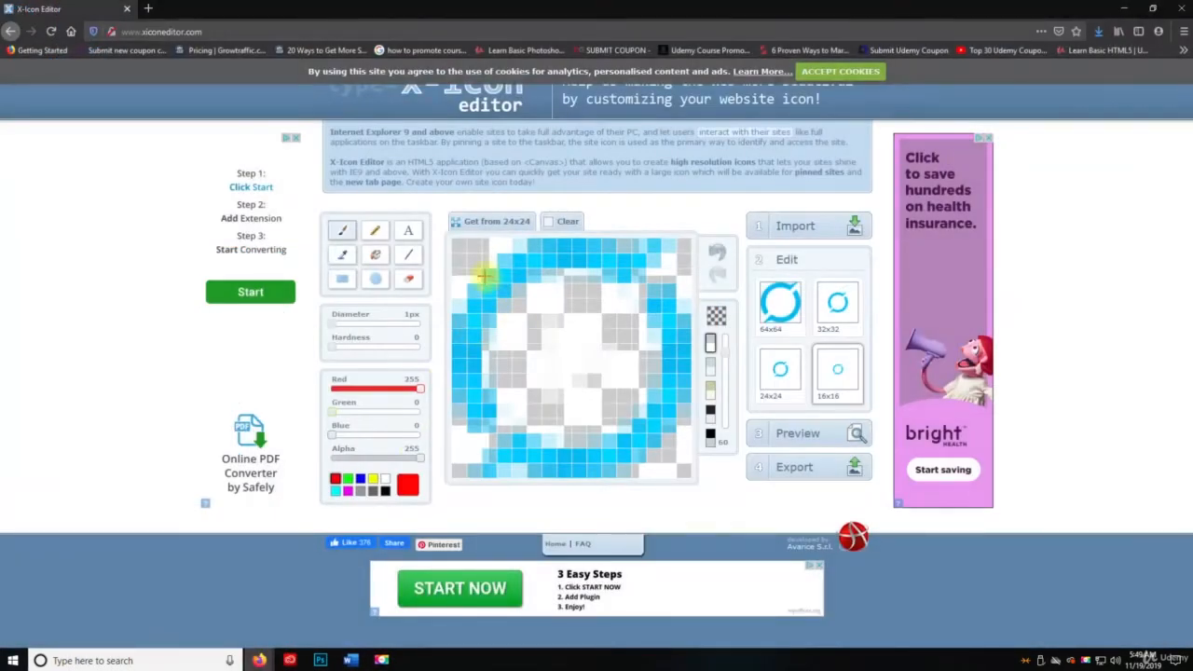
Step: Start a new image import and upload icon2 from the Desktop
left_click(777, 226)
left_click(445, 268)
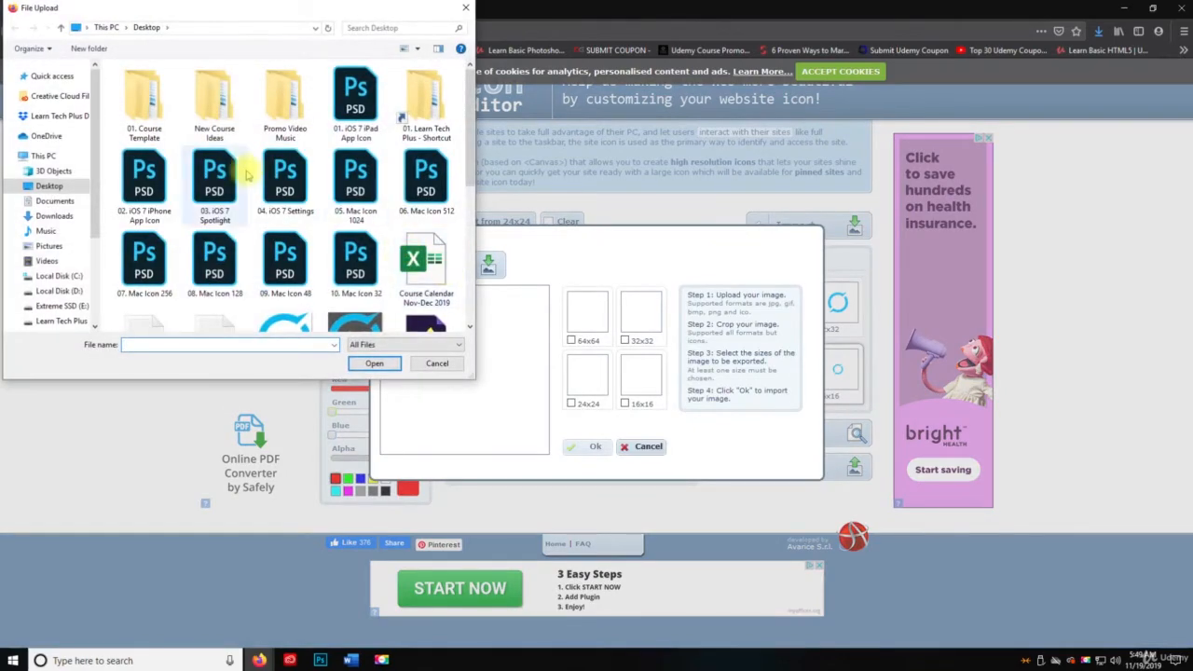
scroll(252, 167, "down", 5)
double_click(355, 79)
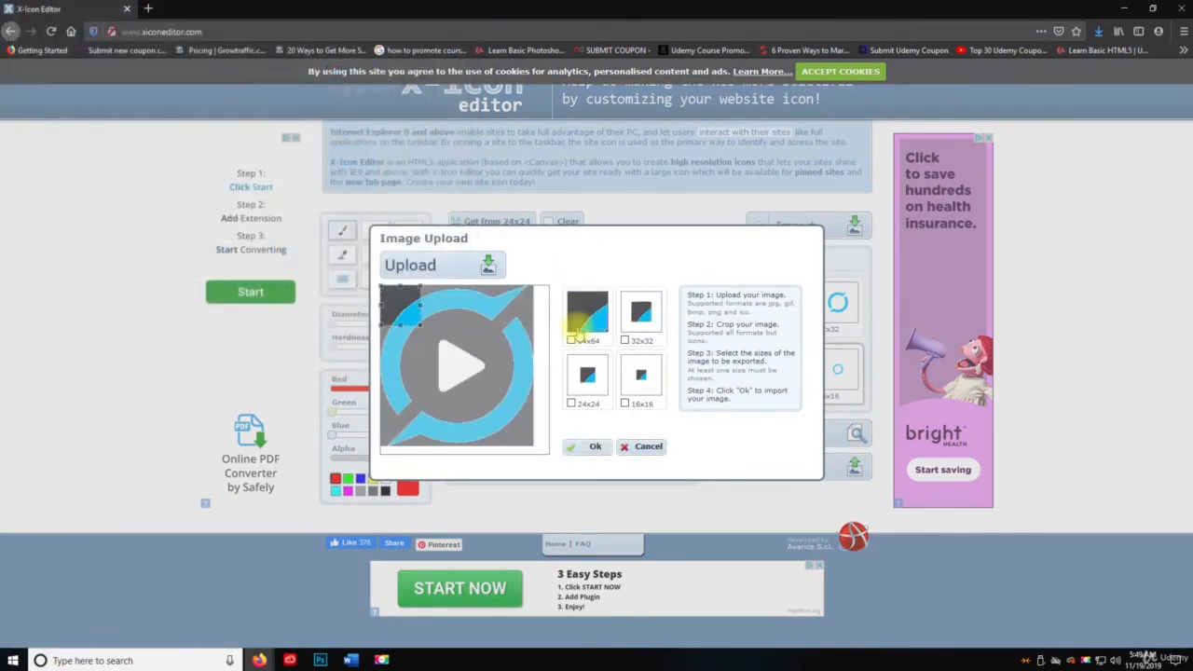
Step: Fit the crop area over the grey-backed logo and import it in the 64x64, 32x32, 24x24 and 16x16 sizes
left_click_drag(419, 324, 546, 457)
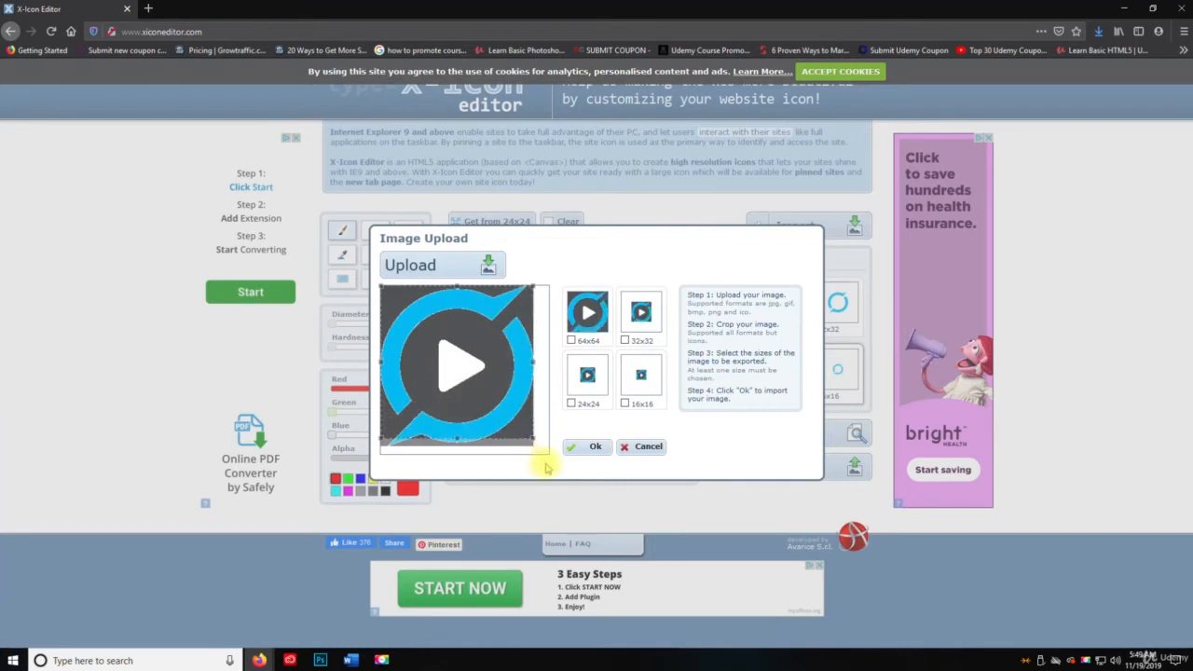
left_click_drag(500, 366, 501, 373)
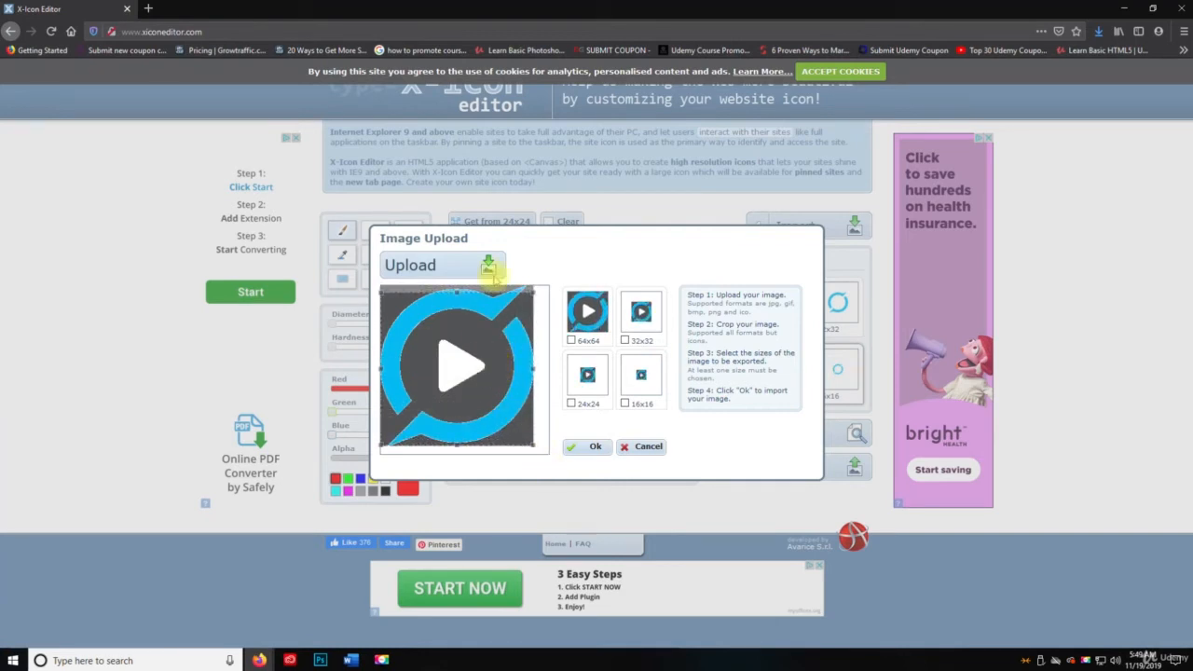
left_click_drag(467, 328, 466, 325)
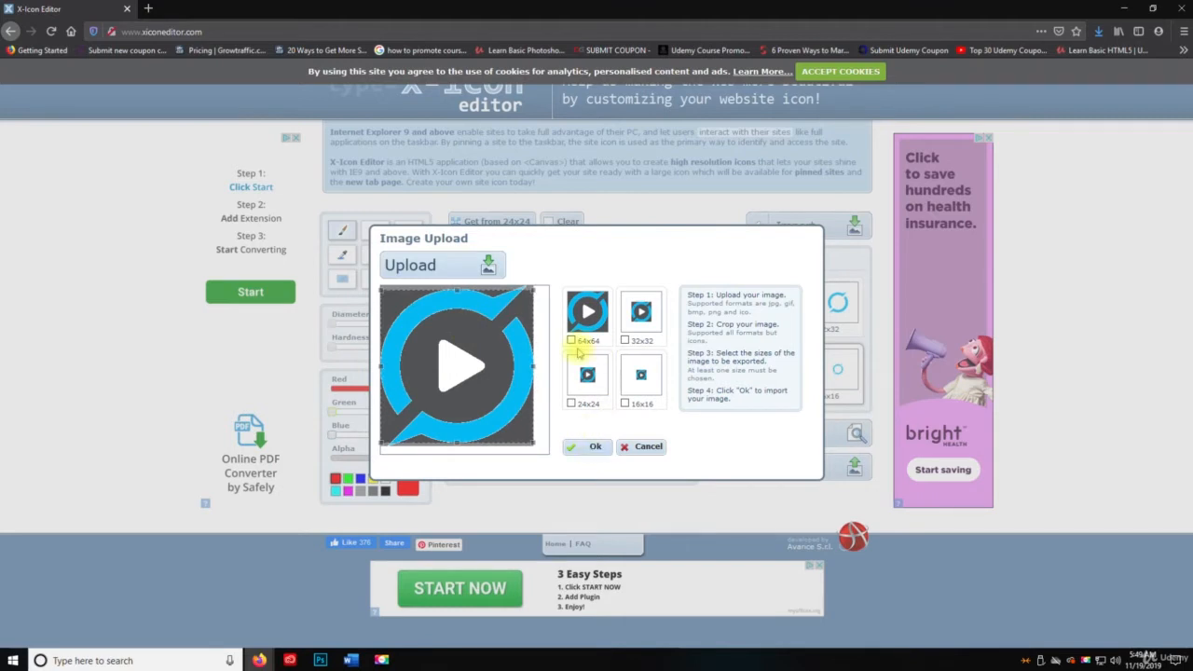
left_click(570, 341)
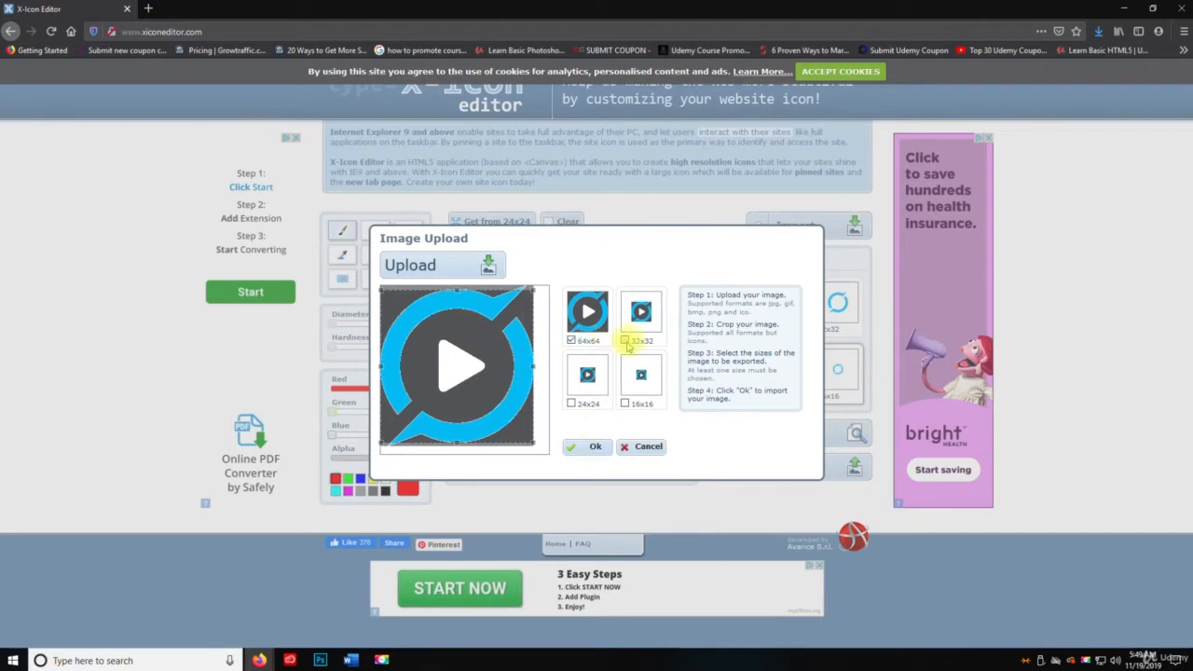
left_click(571, 404)
left_click(581, 447)
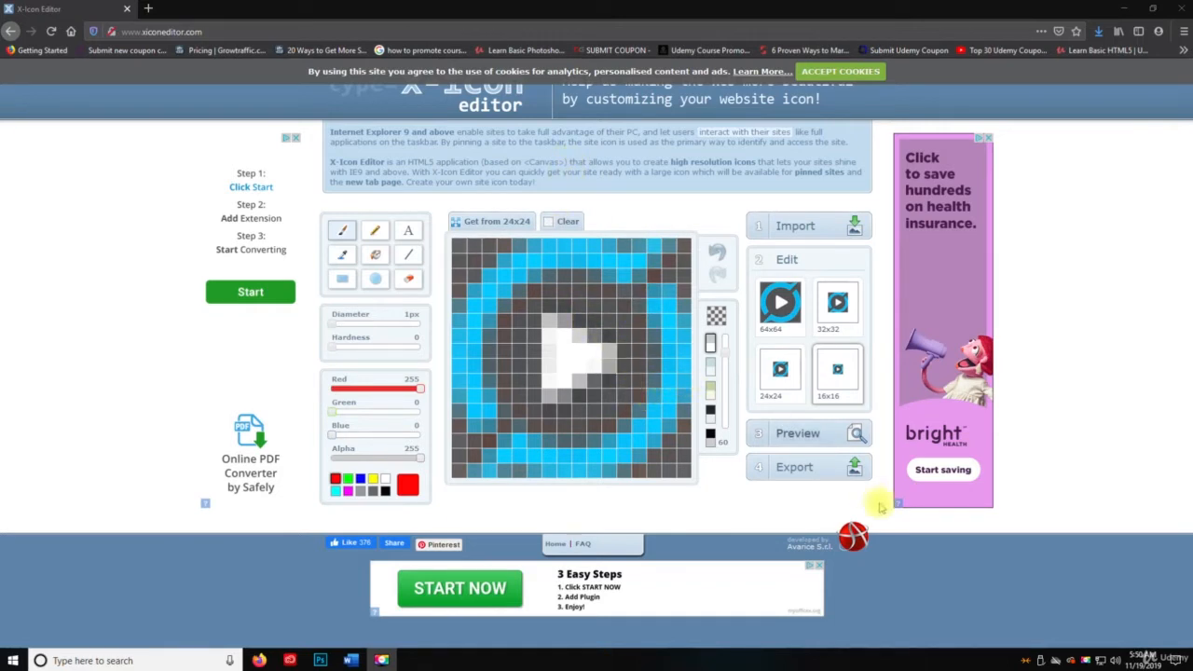
Step: Preview the imported icon on the preview page in a new browser tab and switch to Photoshop
left_click(827, 438)
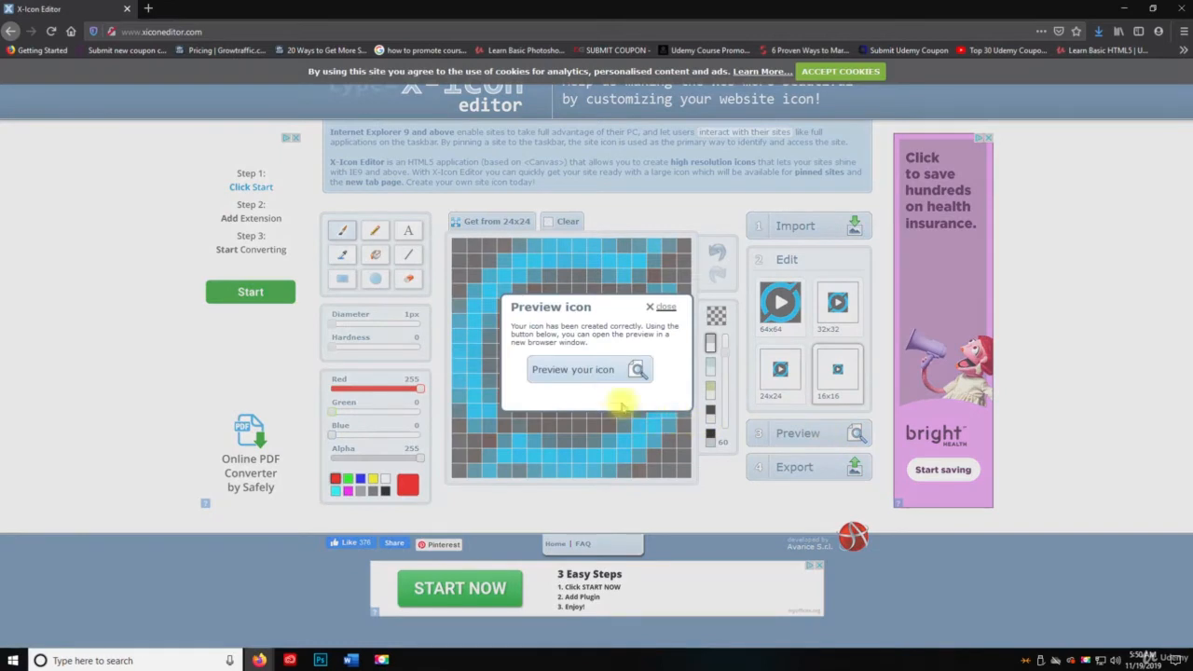
left_click(601, 373)
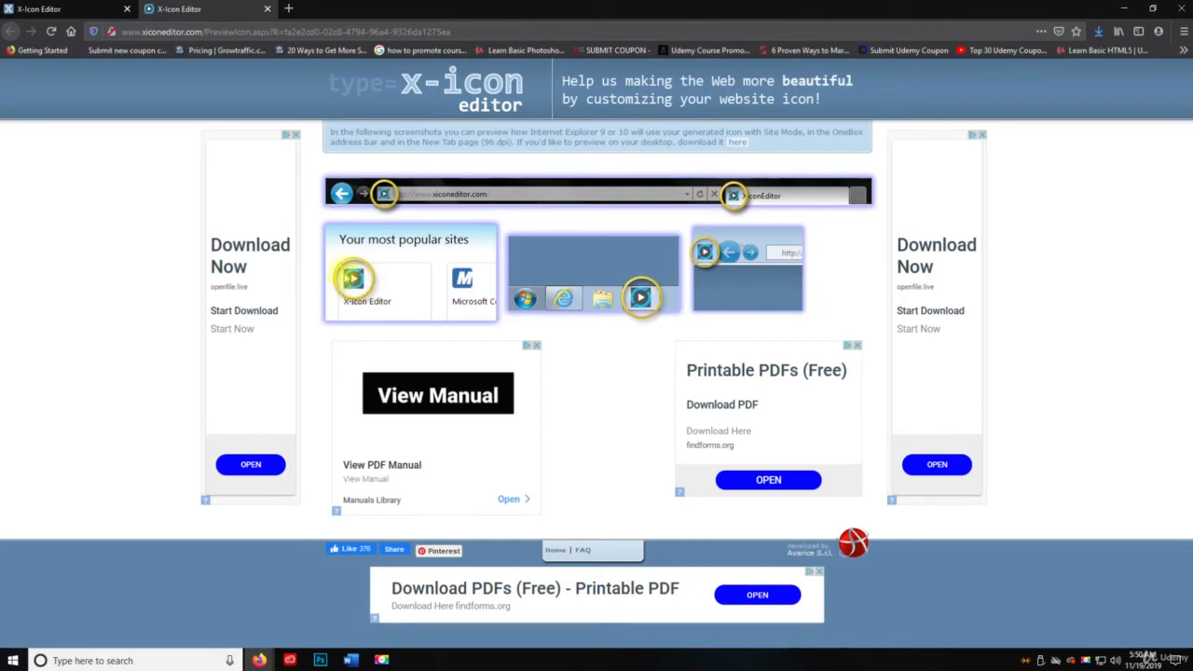
left_click(1124, 9)
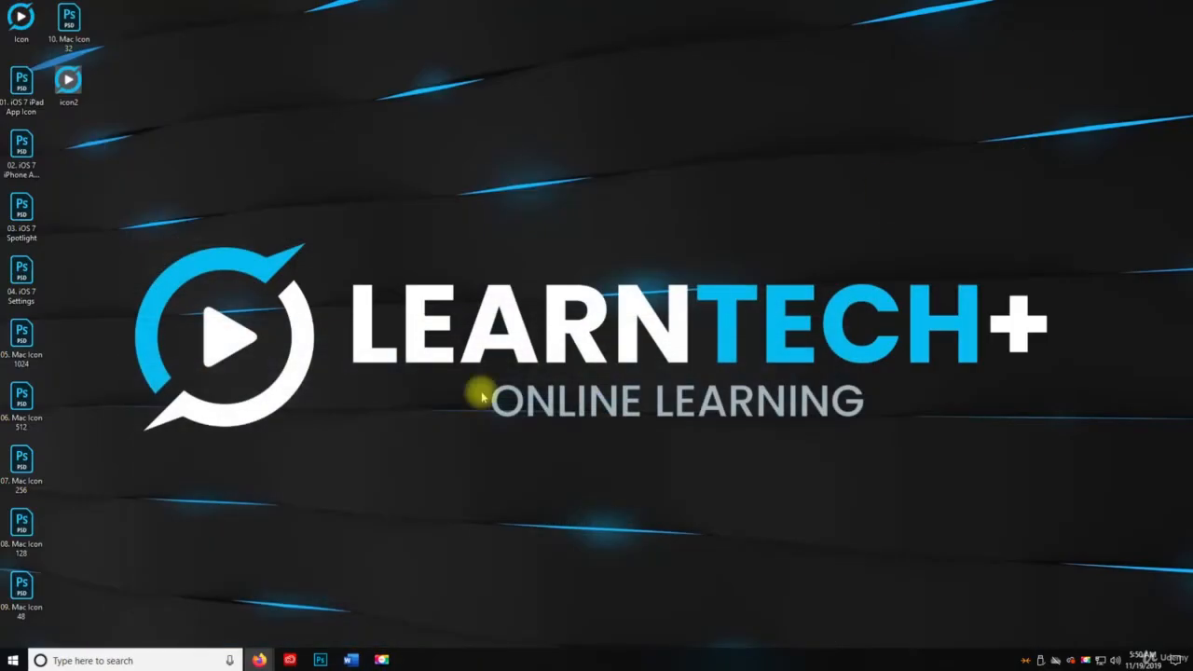
left_click(320, 657)
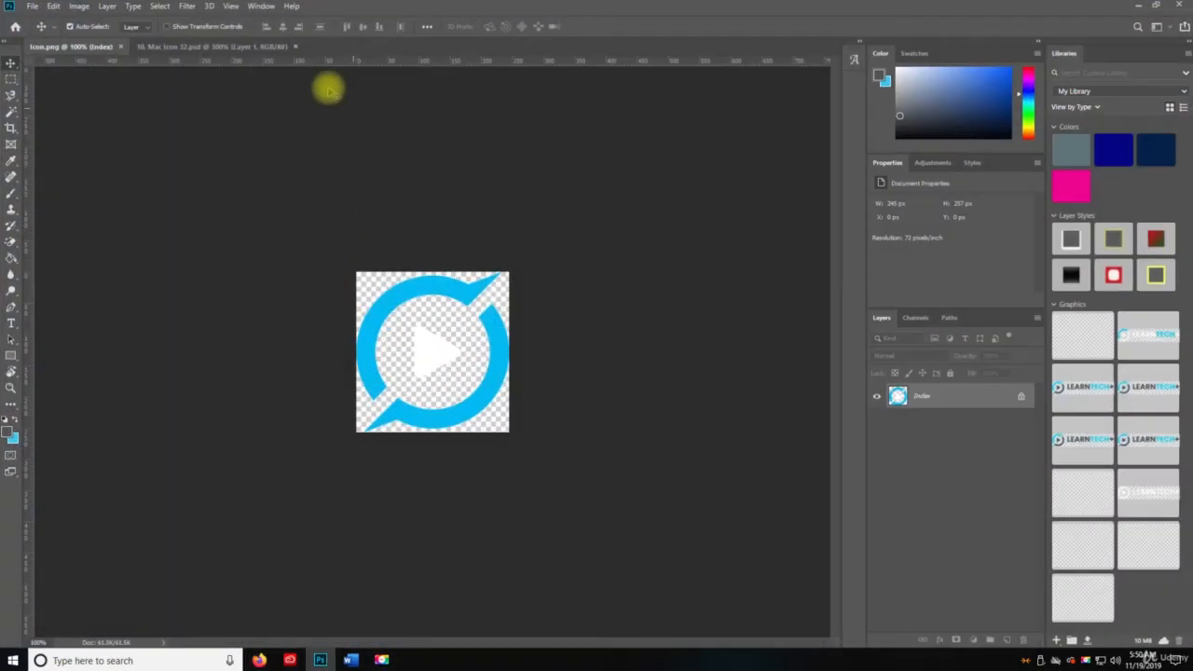
left_click(1137, 5)
right_click(70, 80)
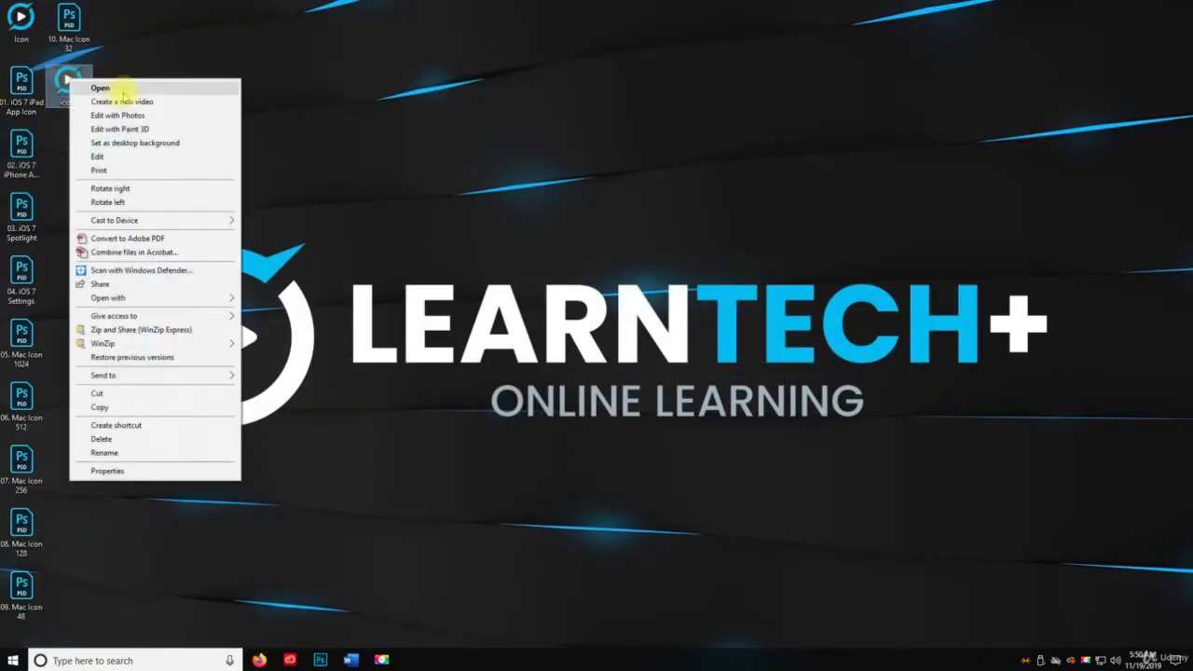
mouse_move(229, 297)
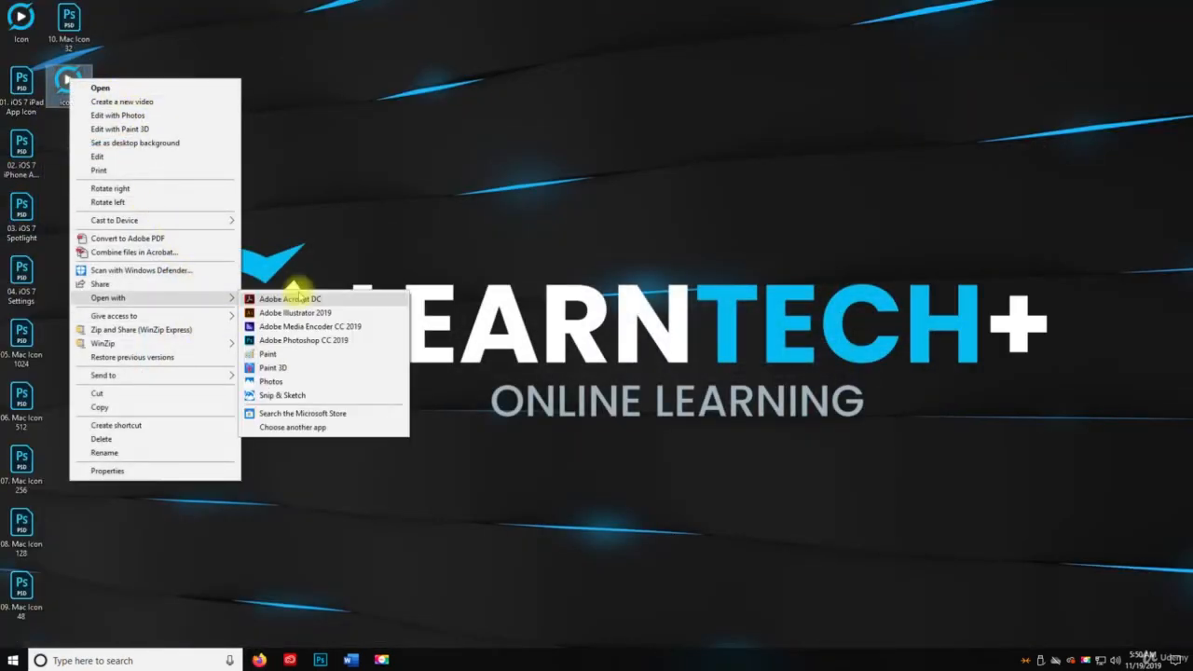
left_click(306, 340)
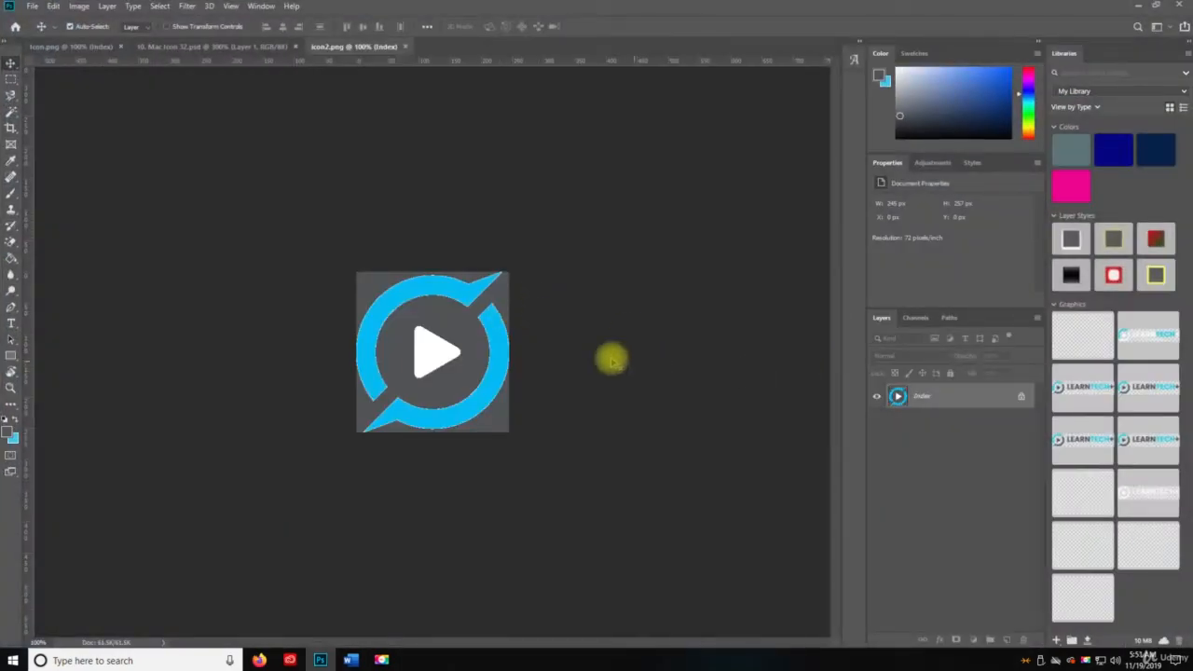
left_click(405, 46)
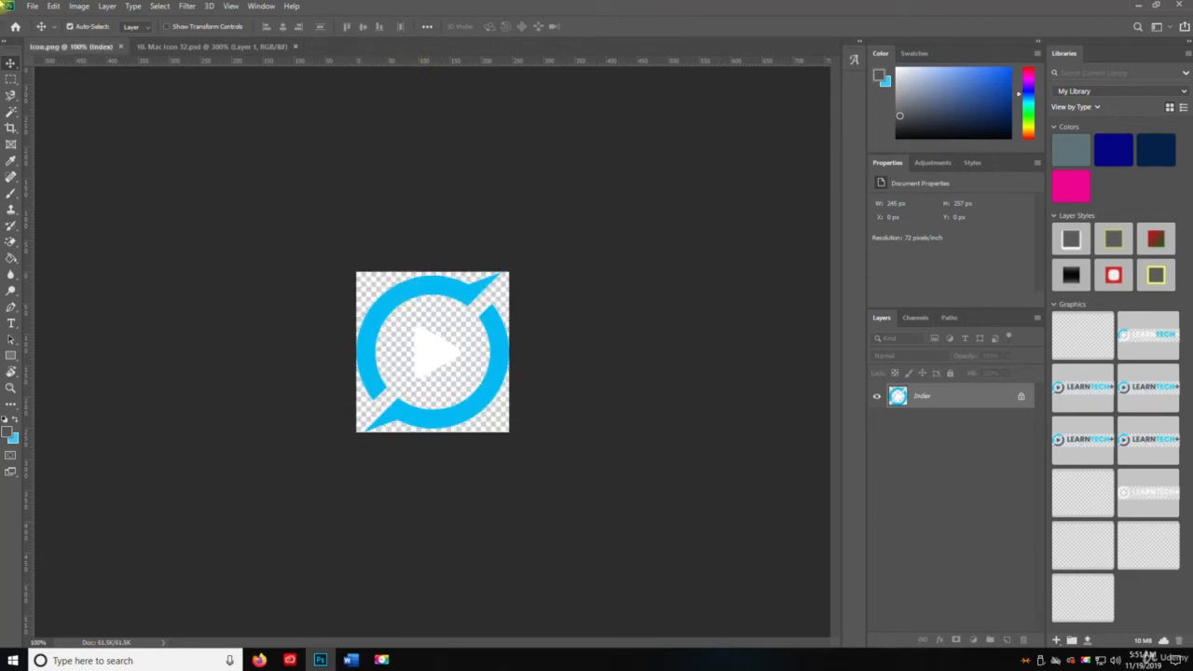
Step: Copy the whole Icon.png logo into a new 245 x 257 pixel document and hide the white Background layer
key("ctrl+a")
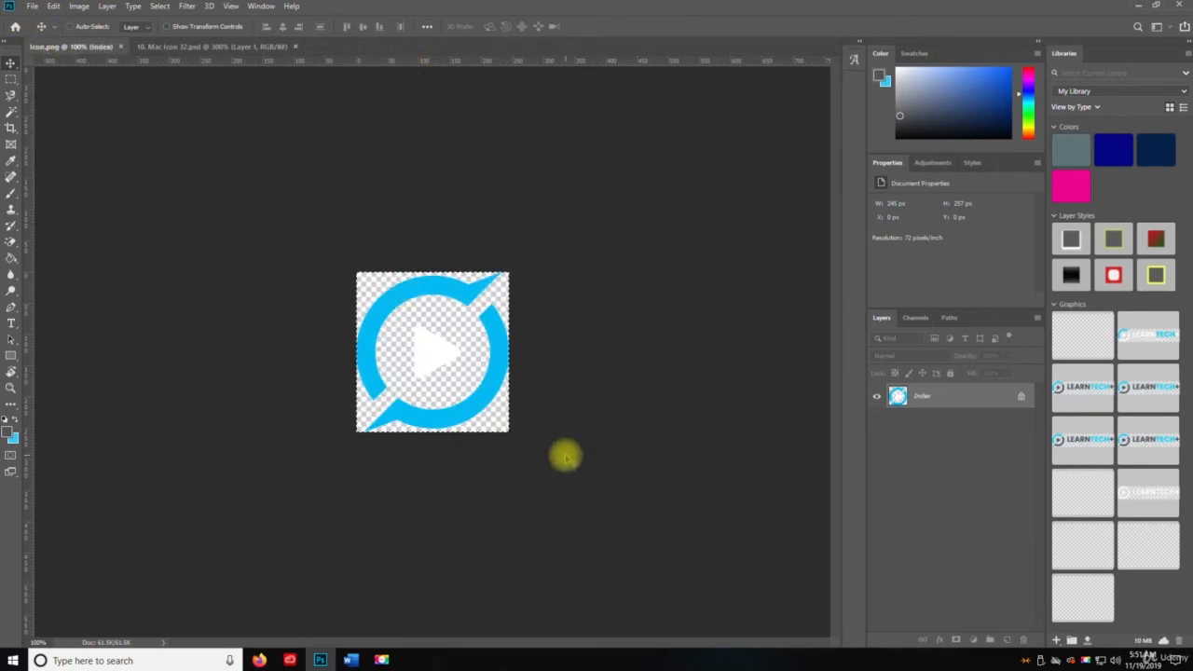
key("ctrl+n")
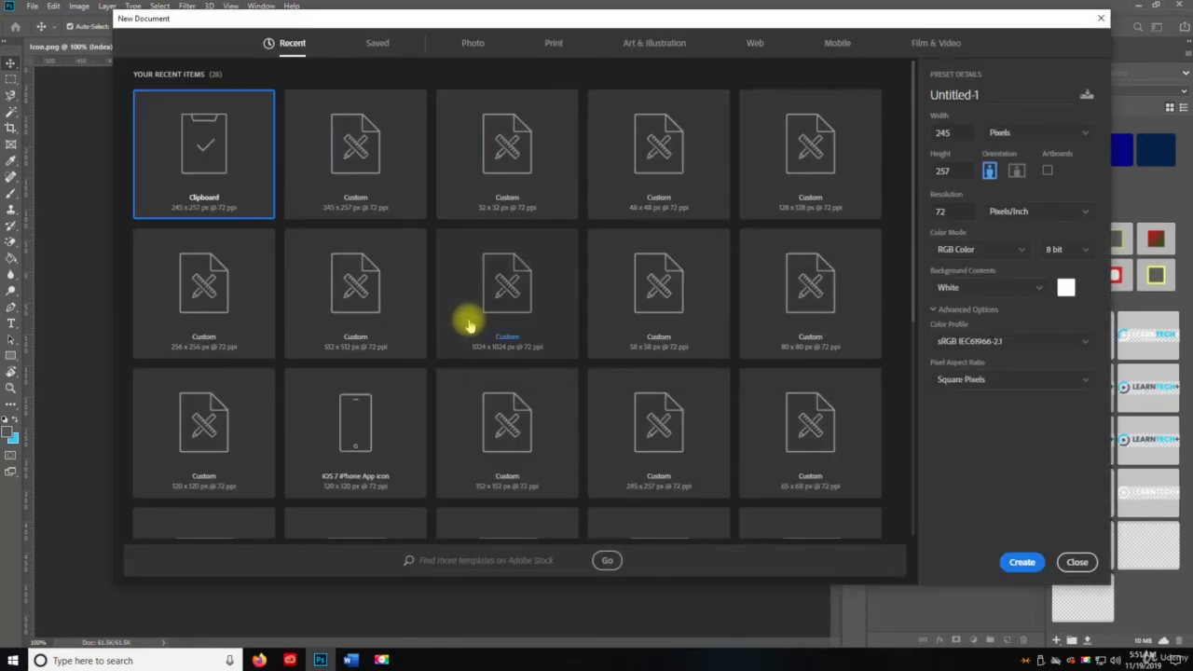
key("Return")
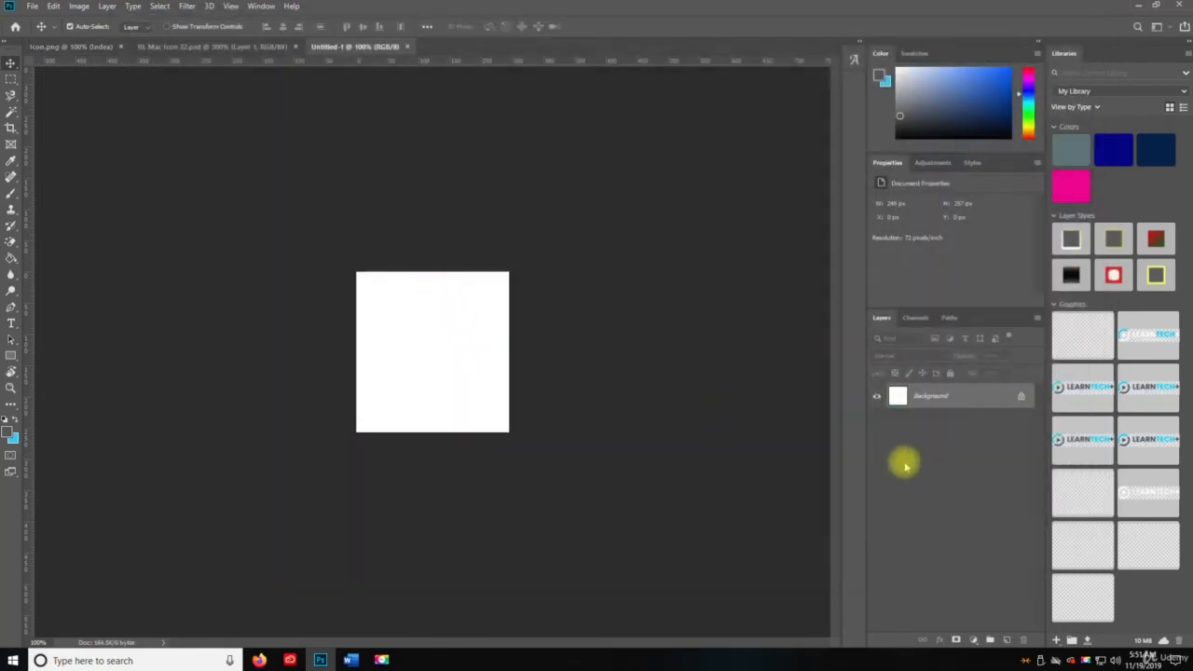
key("ctrl+v")
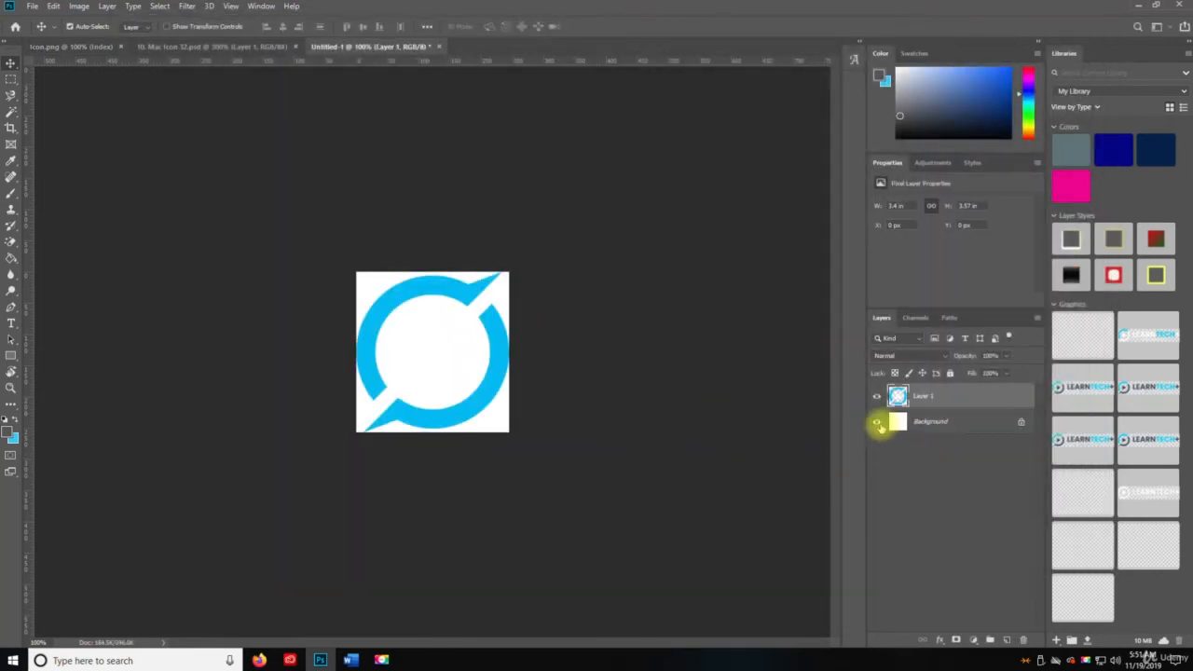
left_click(877, 424)
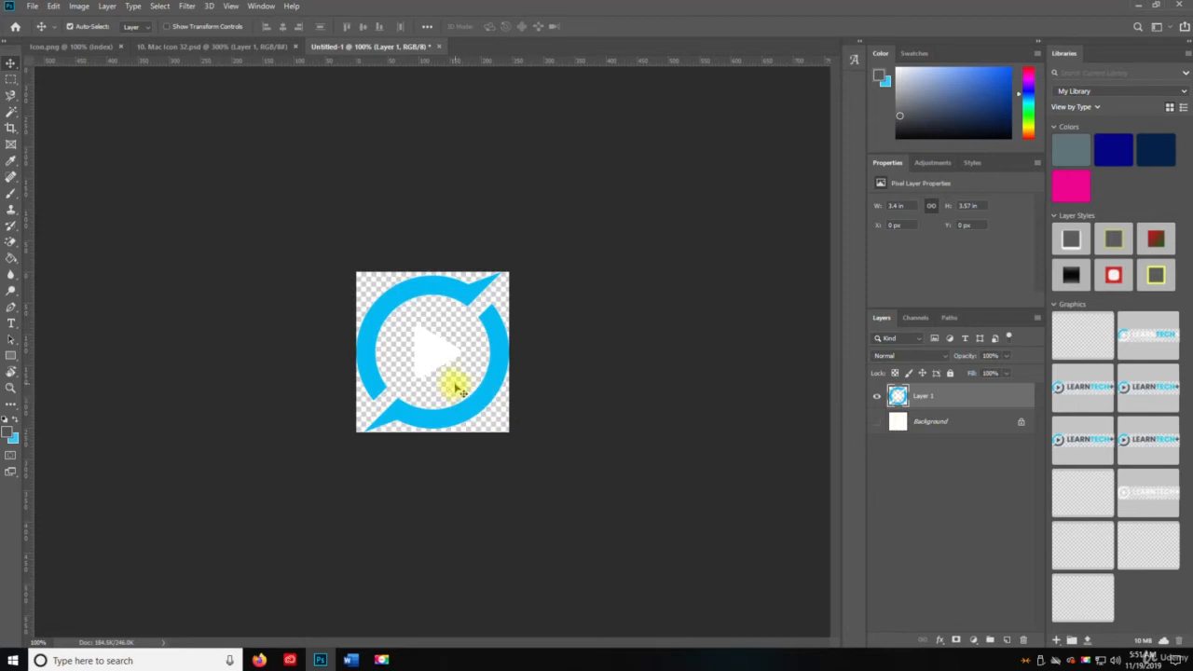
Step: Try to select the circle inside the logo's blue ring with the Elliptical Marquee tool
key("g")
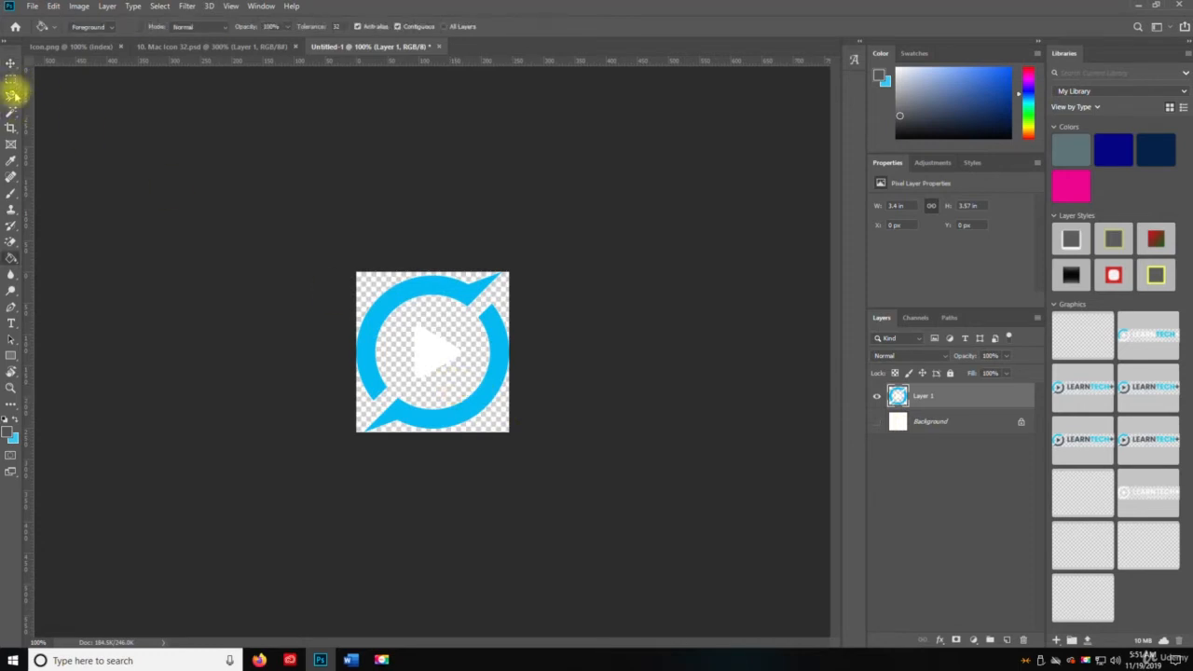
left_click_drag(15, 87, 43, 92)
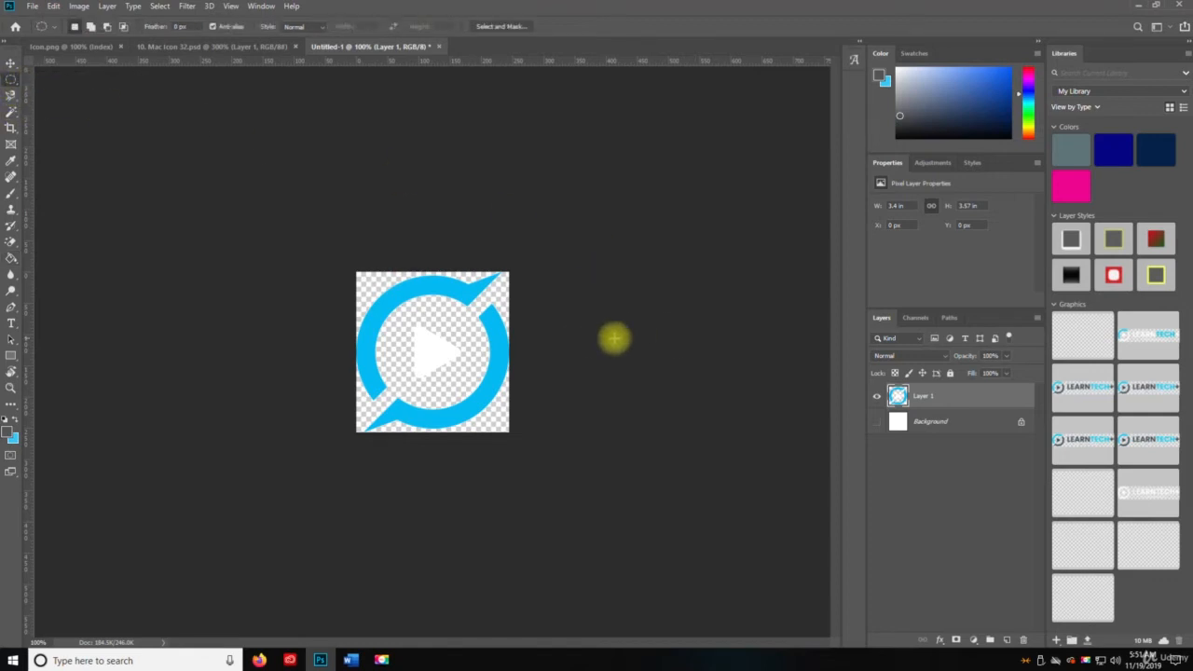
left_click_drag(380, 305, 617, 420)
left_click_drag(455, 381, 450, 364)
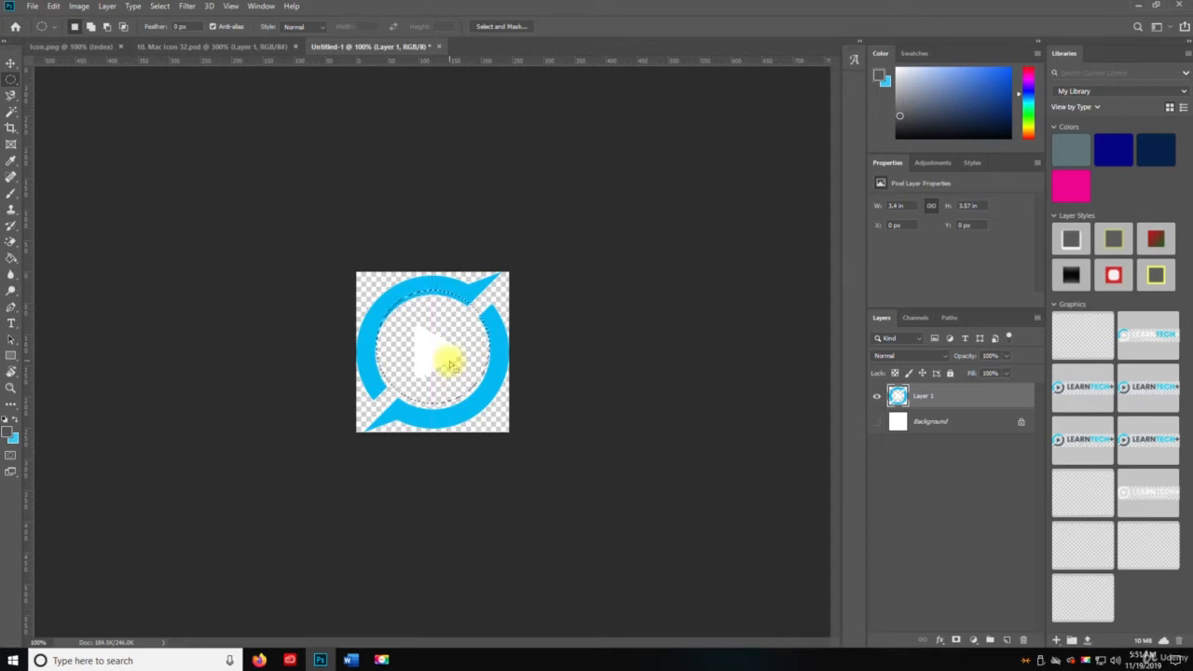
key("ctrl+s")
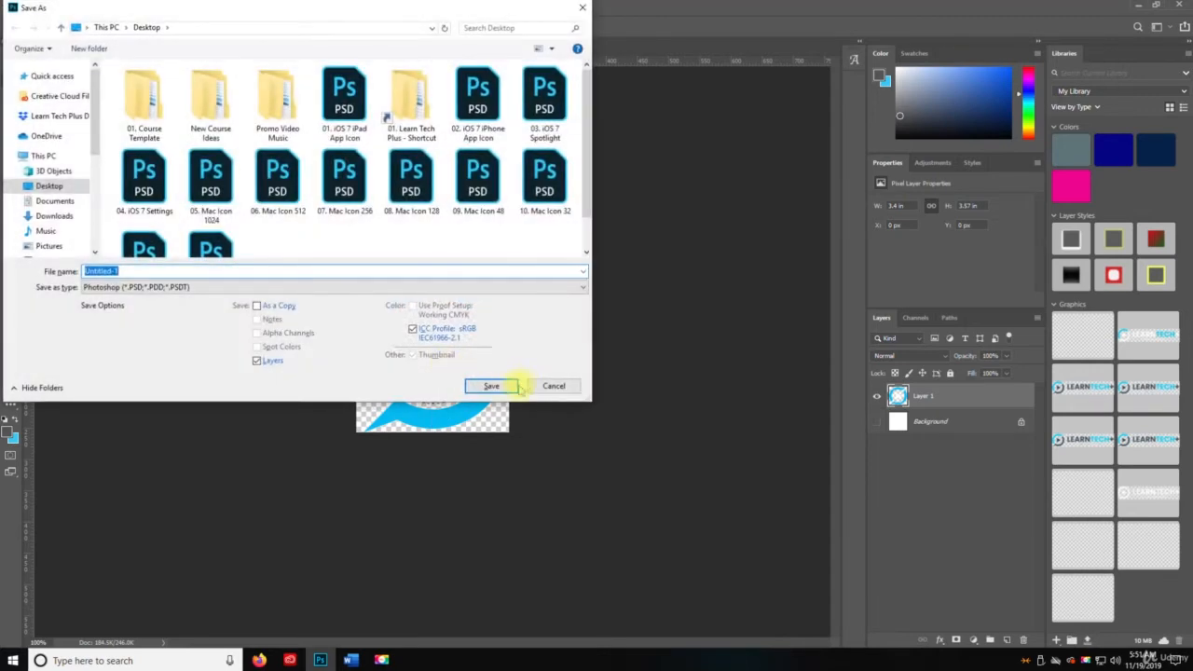
left_click(548, 388)
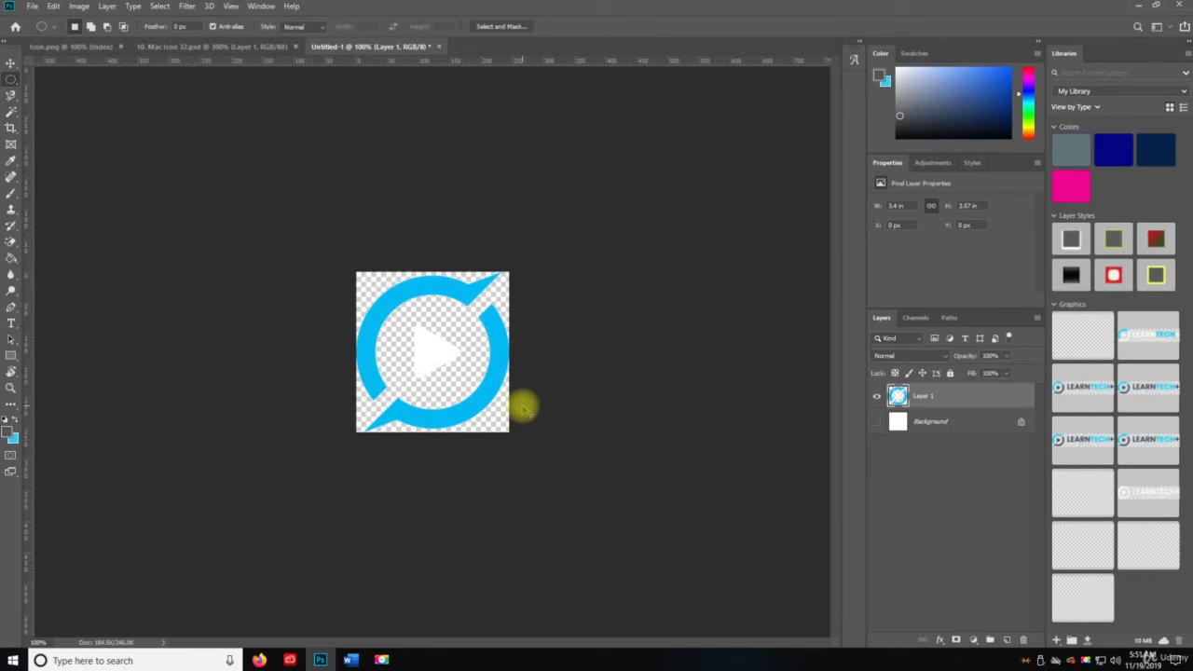
Step: Add a new layer filled entirely with the dark grey foreground colour and place it beneath the logo layer
key("ctrl+shift+n")
key("Return")
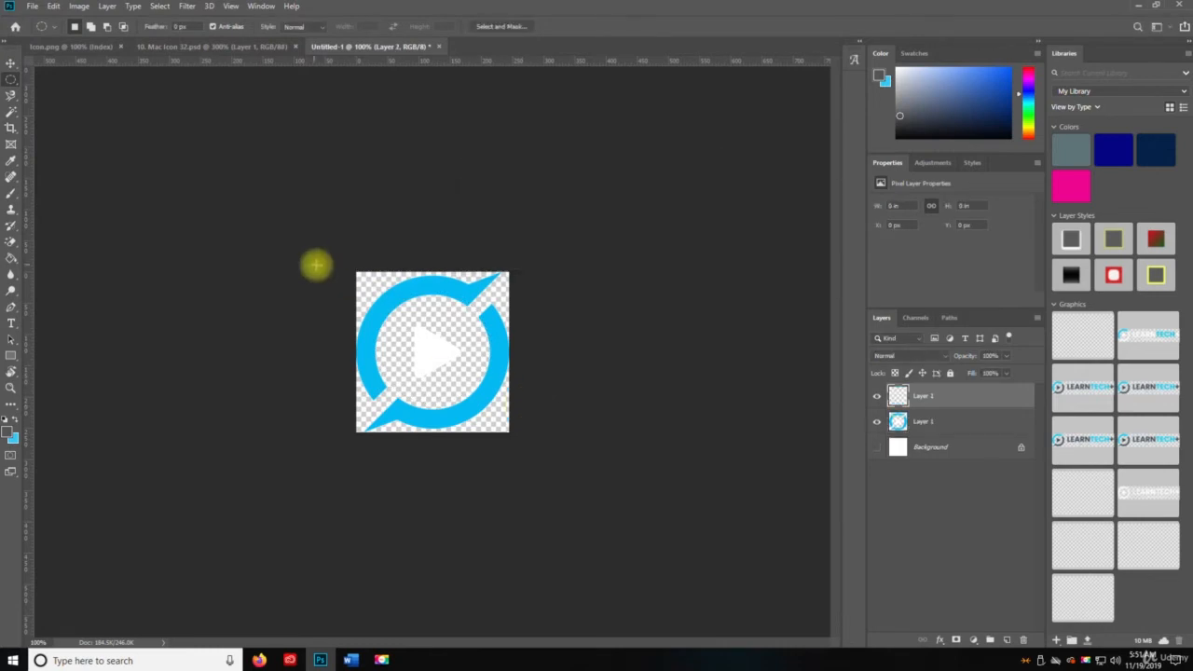
key("g")
left_click(407, 365)
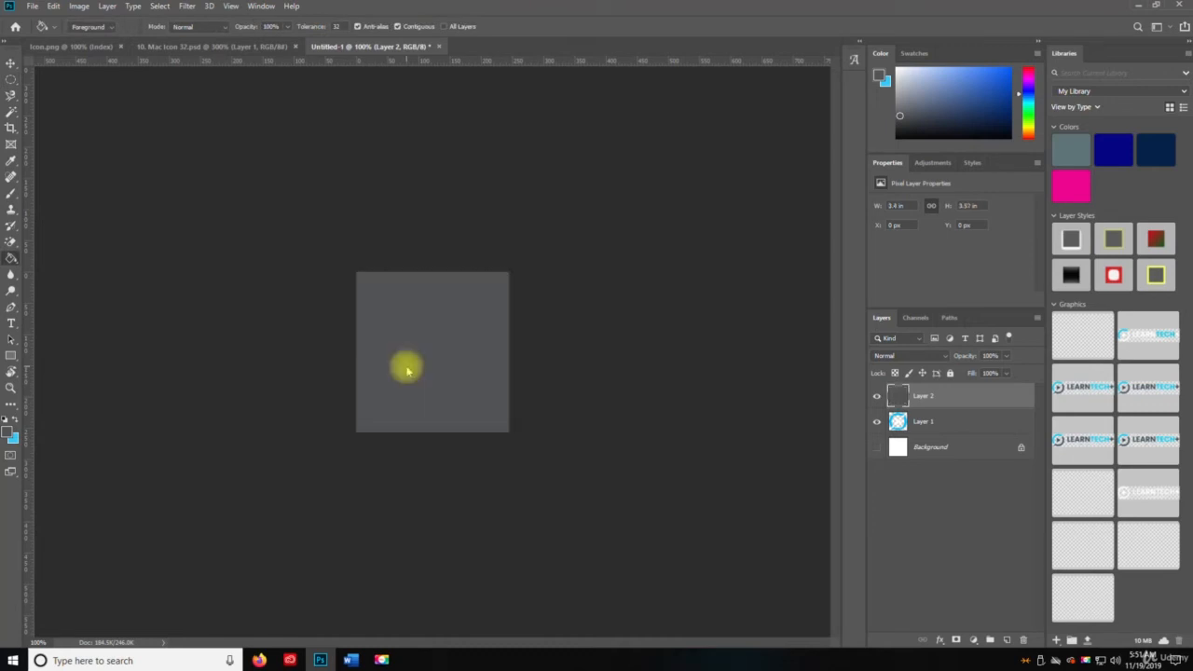
left_click_drag(918, 390, 918, 431)
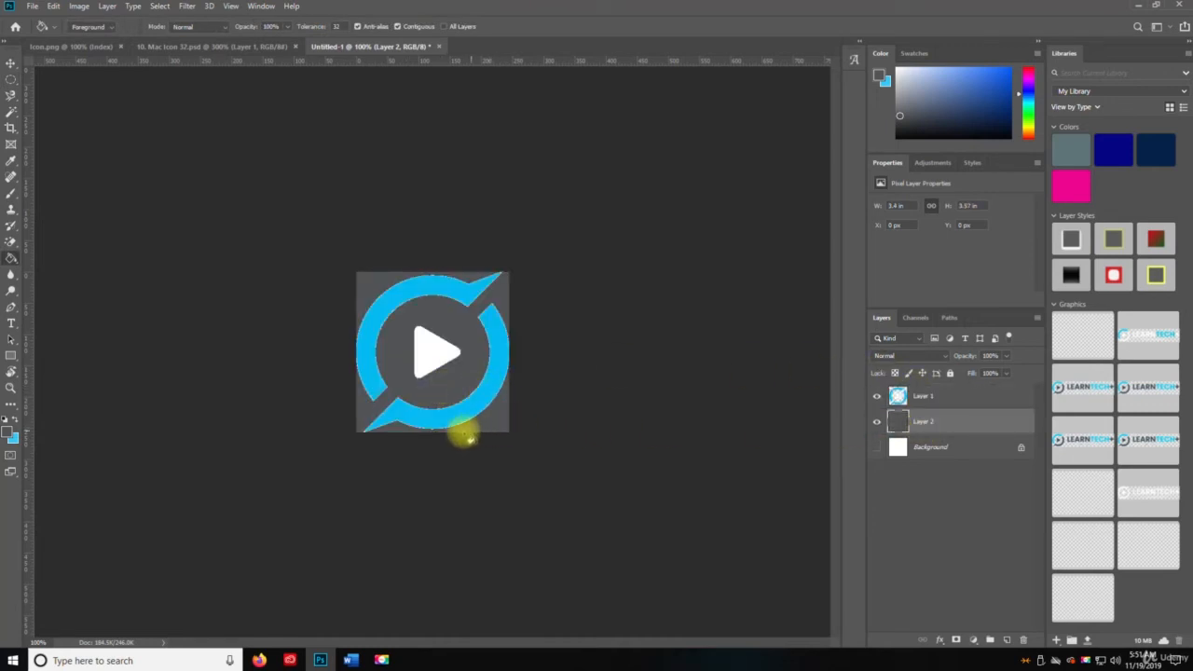
Step: Try to trace the logo's lower edge with the Magnetic Lasso while the grey layer is showing
left_click(11, 99)
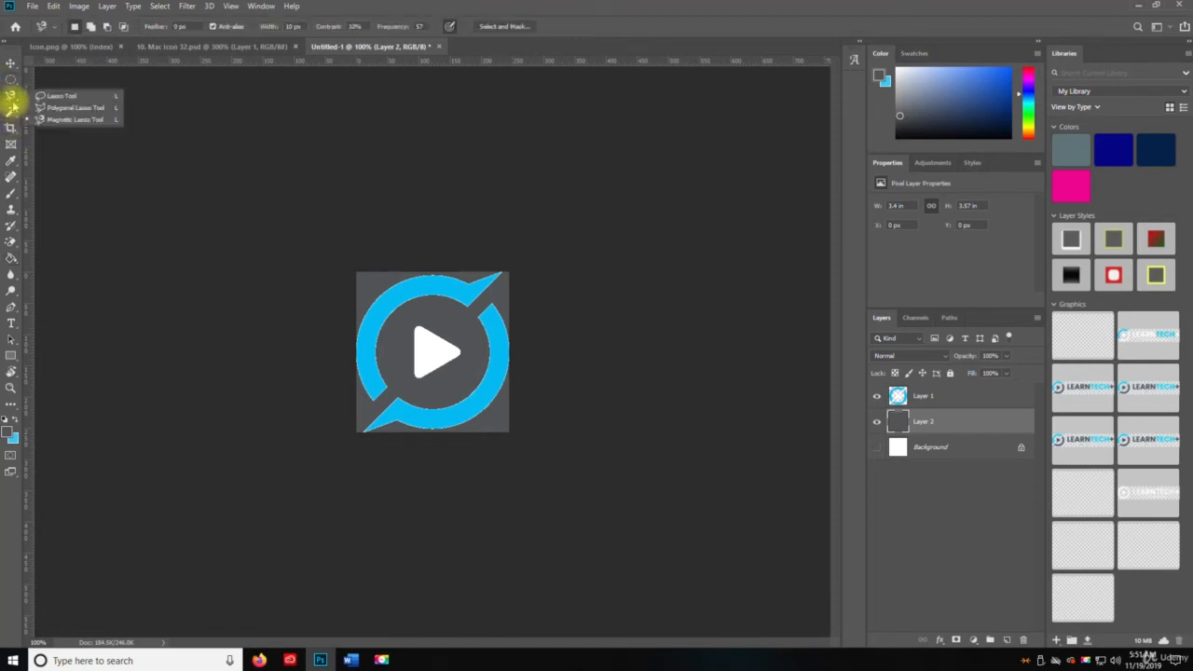
left_click(56, 119)
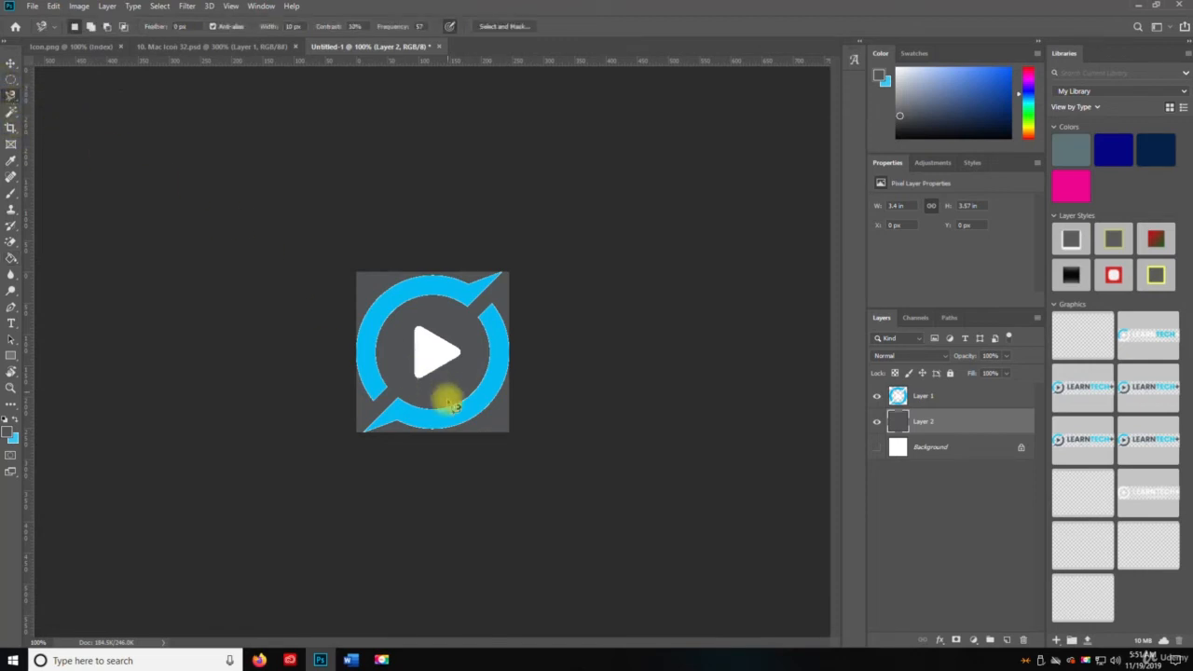
left_click(398, 427)
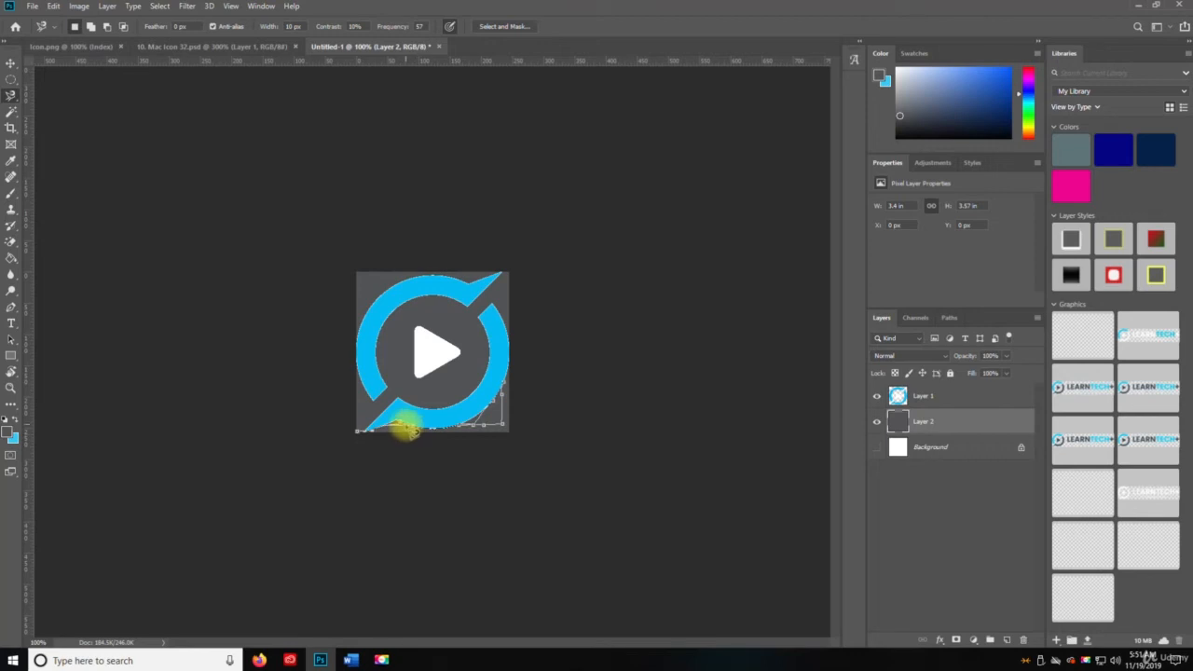
left_click(398, 427)
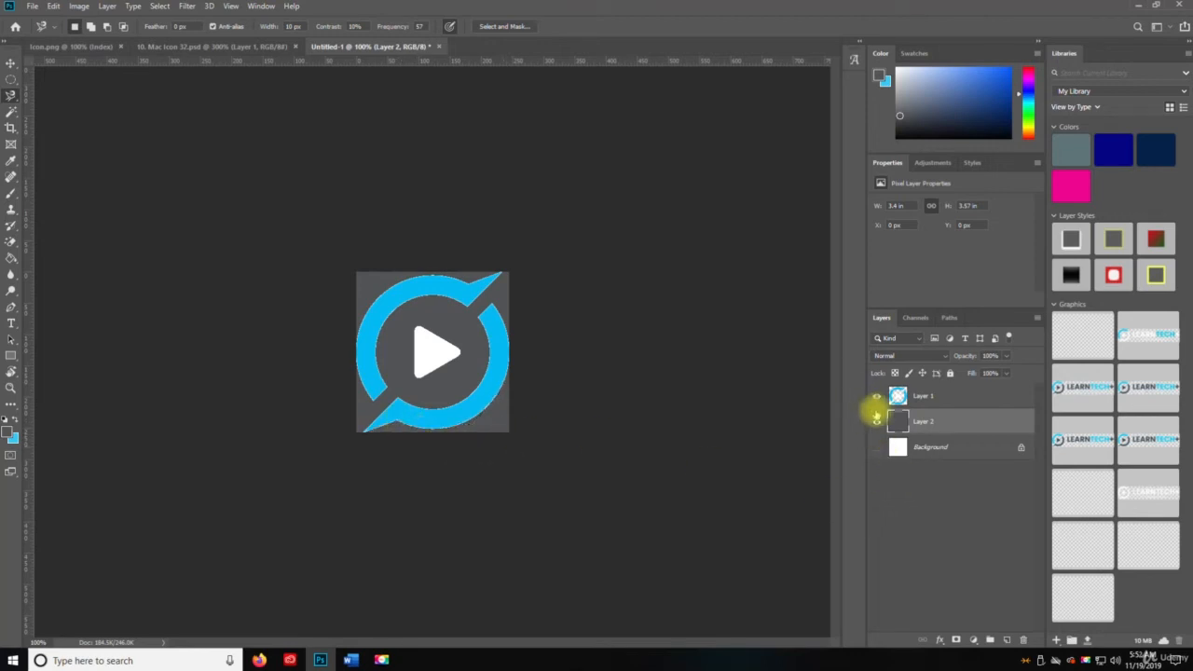
Step: Hide the grey Layer 2 and select the circle inside the blue ring with the Magnetic Lasso
left_click(877, 421)
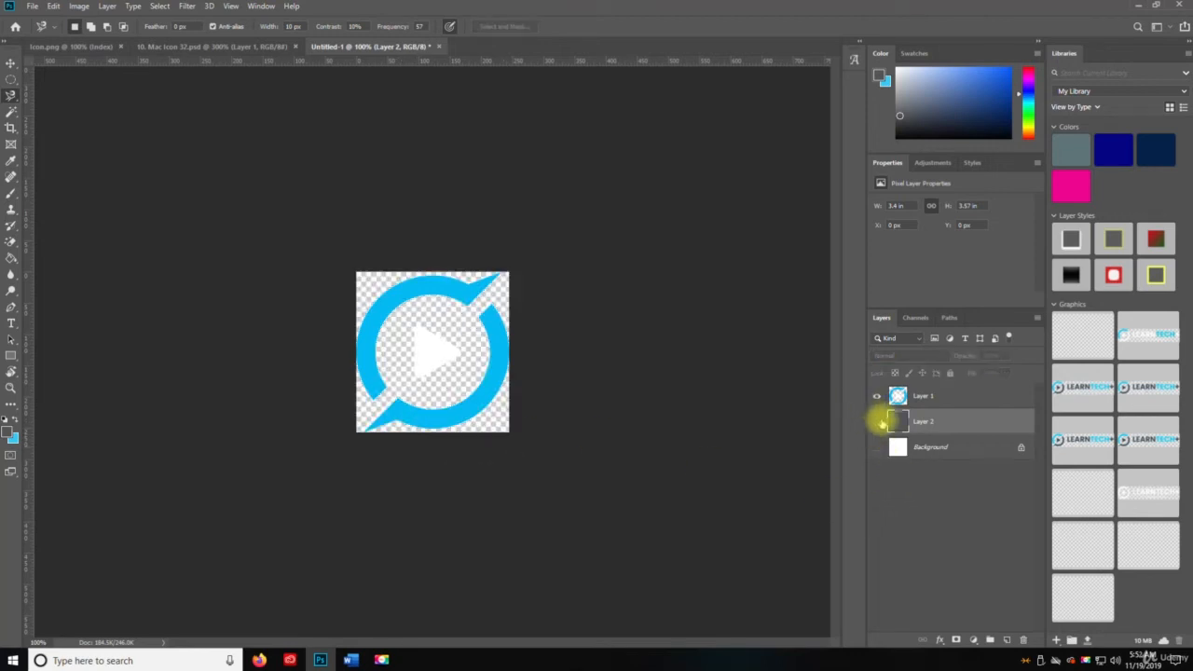
left_click(410, 308)
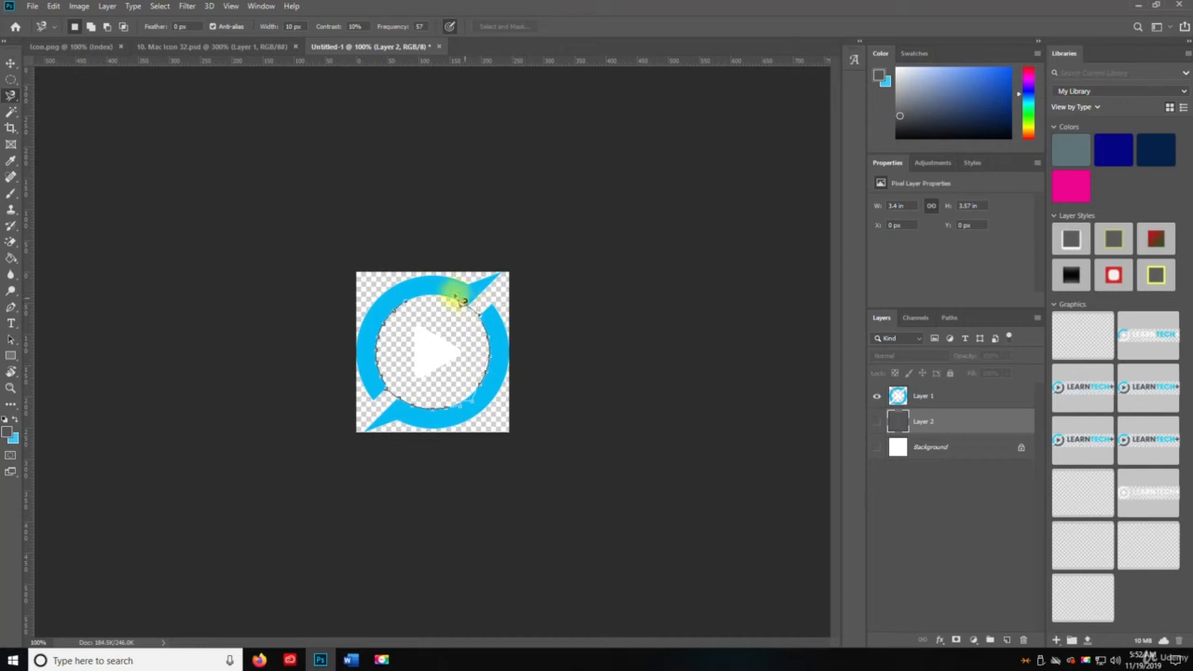
left_click(411, 307)
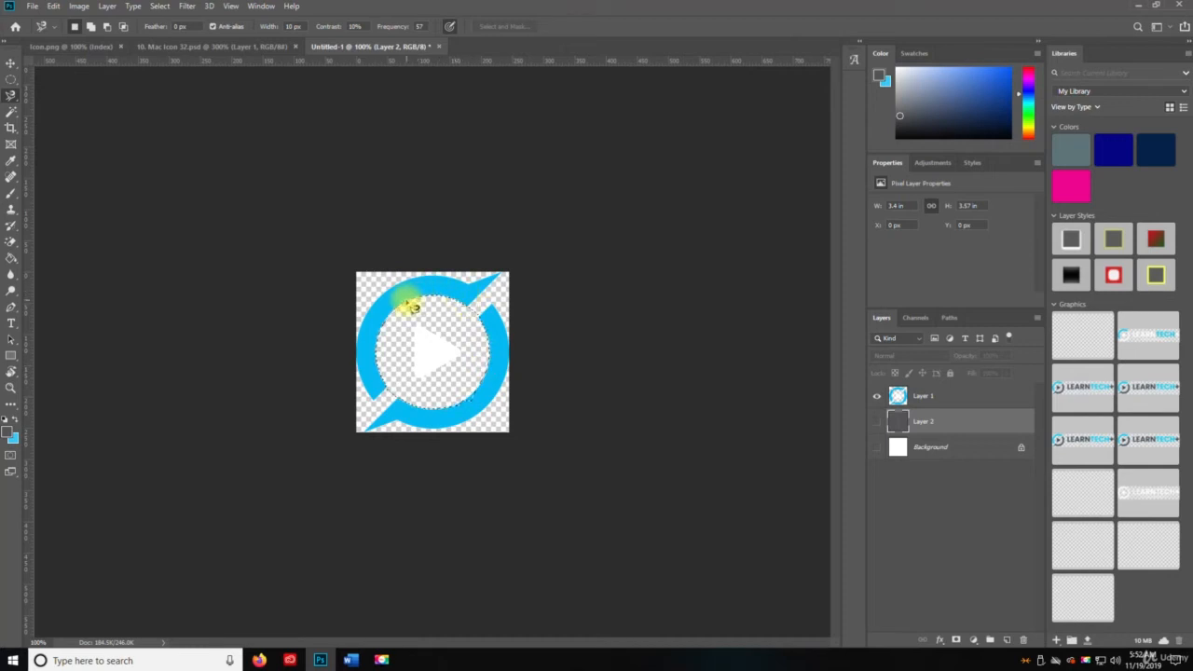
Step: Add a new layer beneath the logo, fill the circular selection with dark grey using the Paint Bucket, and deselect
key("g")
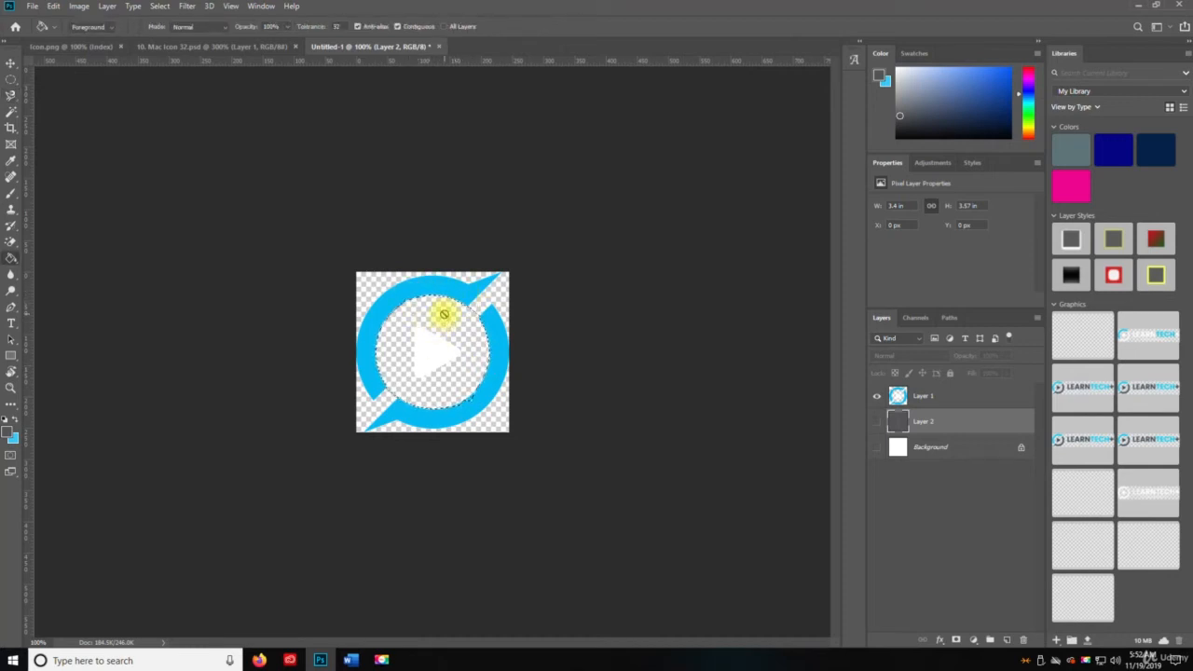
key("ctrl+shift+n")
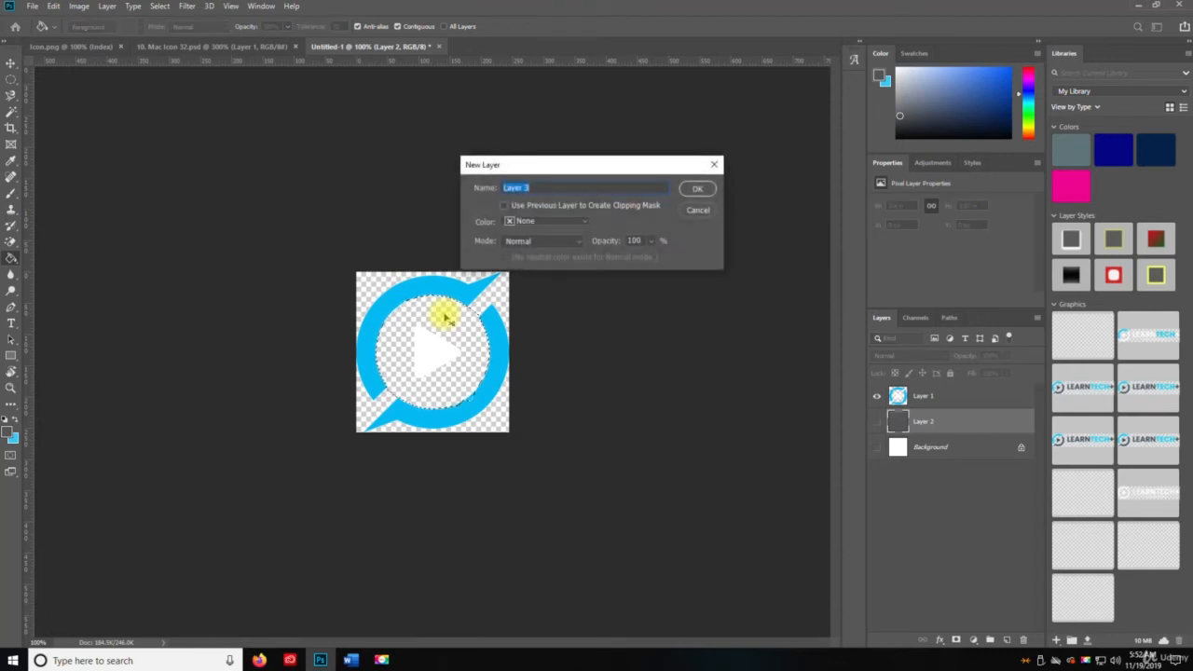
key("Return")
left_click(447, 319)
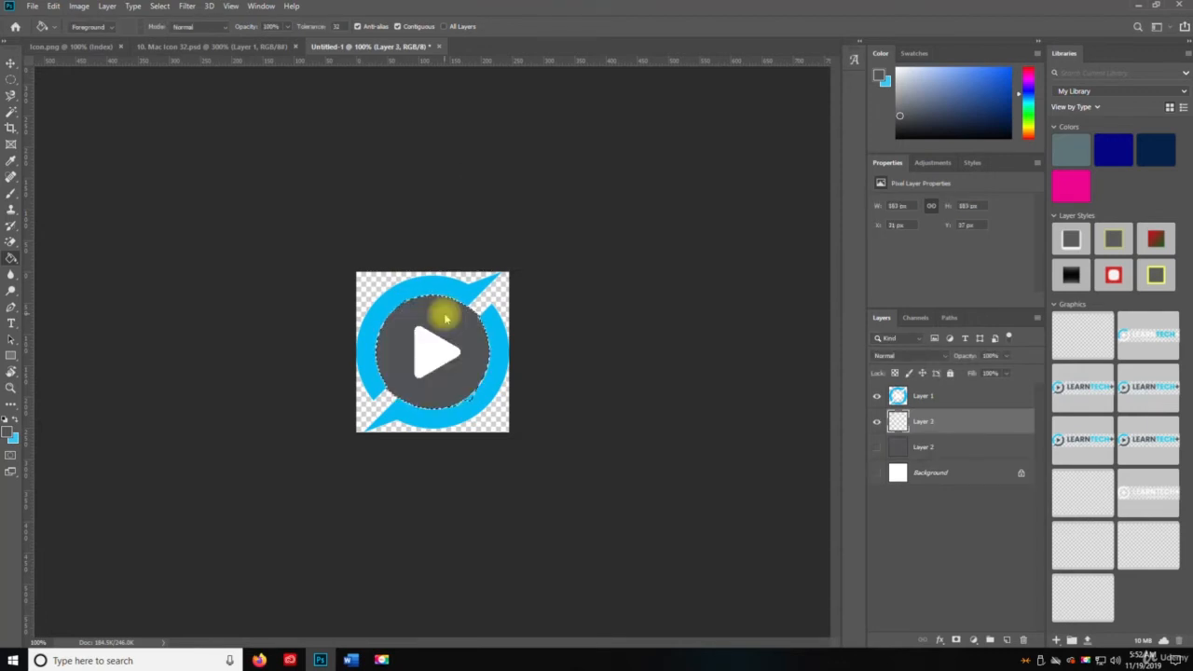
key("ctrl+d")
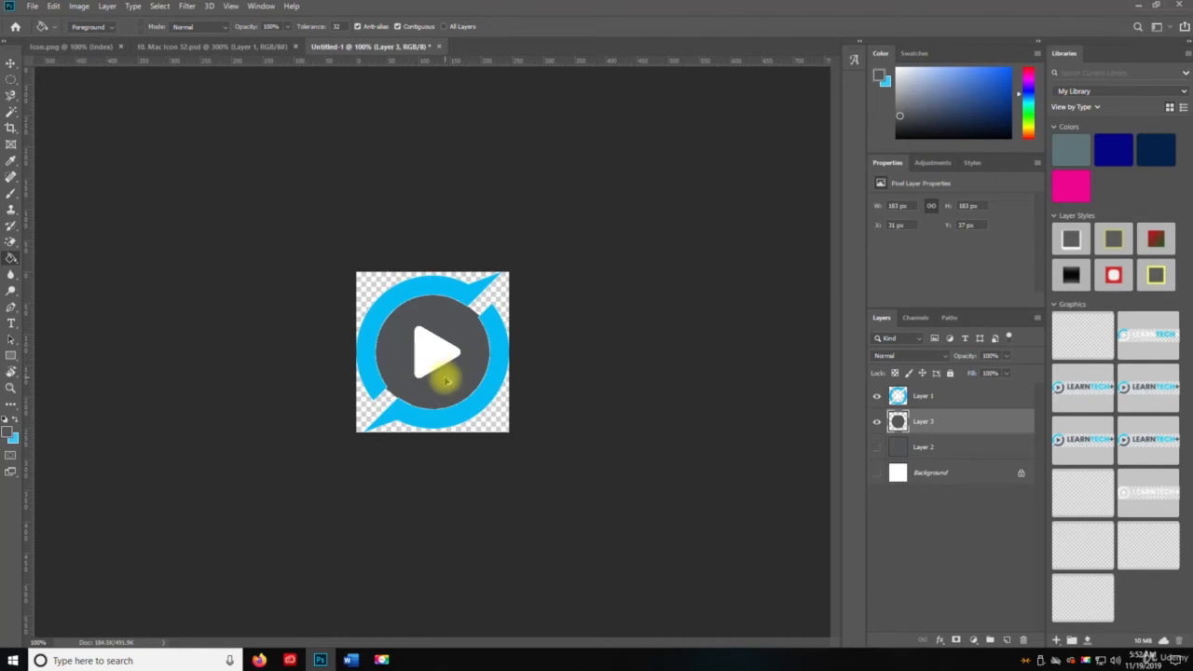
Step: Export the image for web as a transparent PNG-8 named Icon3 on the Desktop
key("ctrl+alt+shift+s")
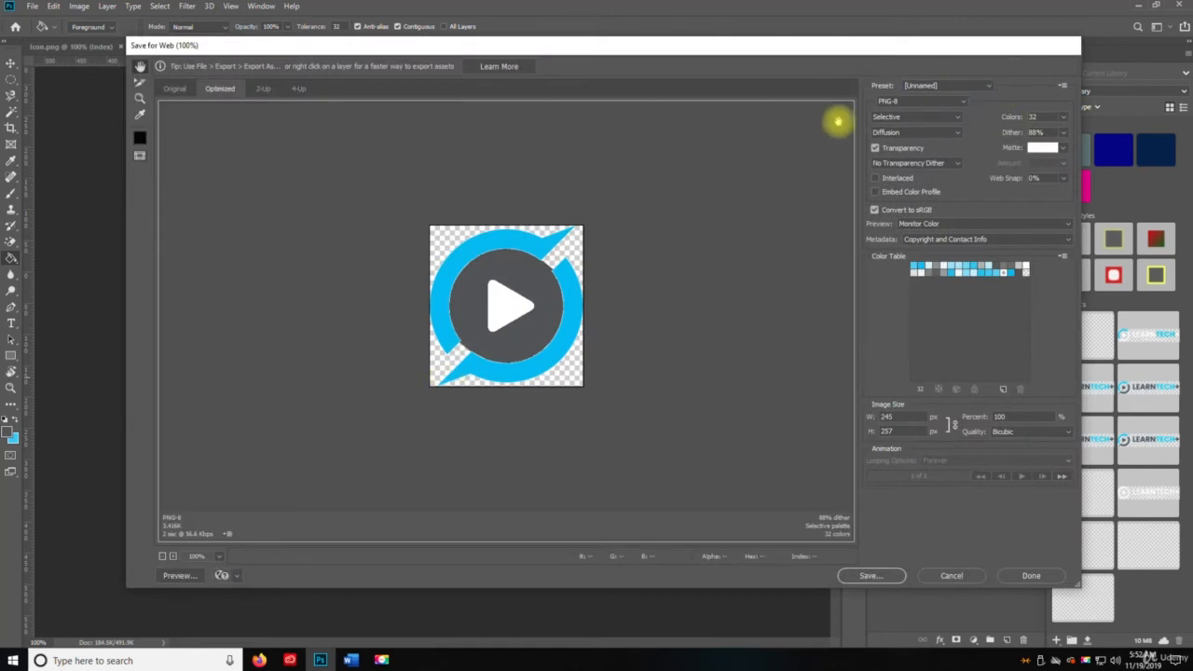
left_click(868, 575)
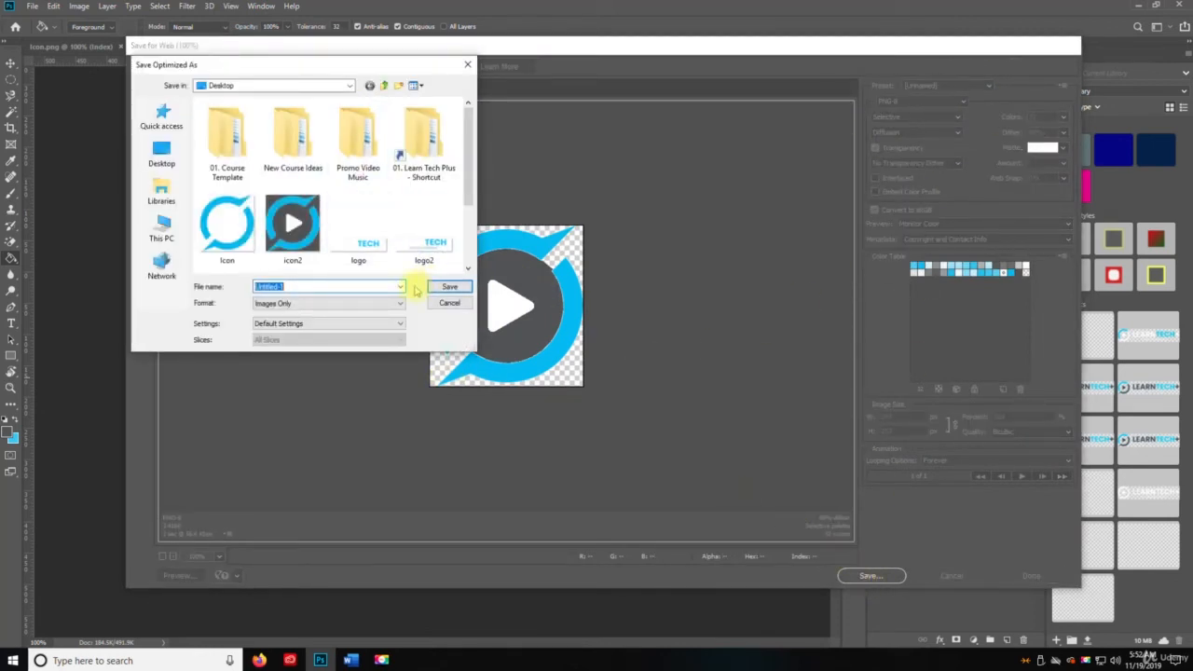
type("Icon3")
left_click(438, 287)
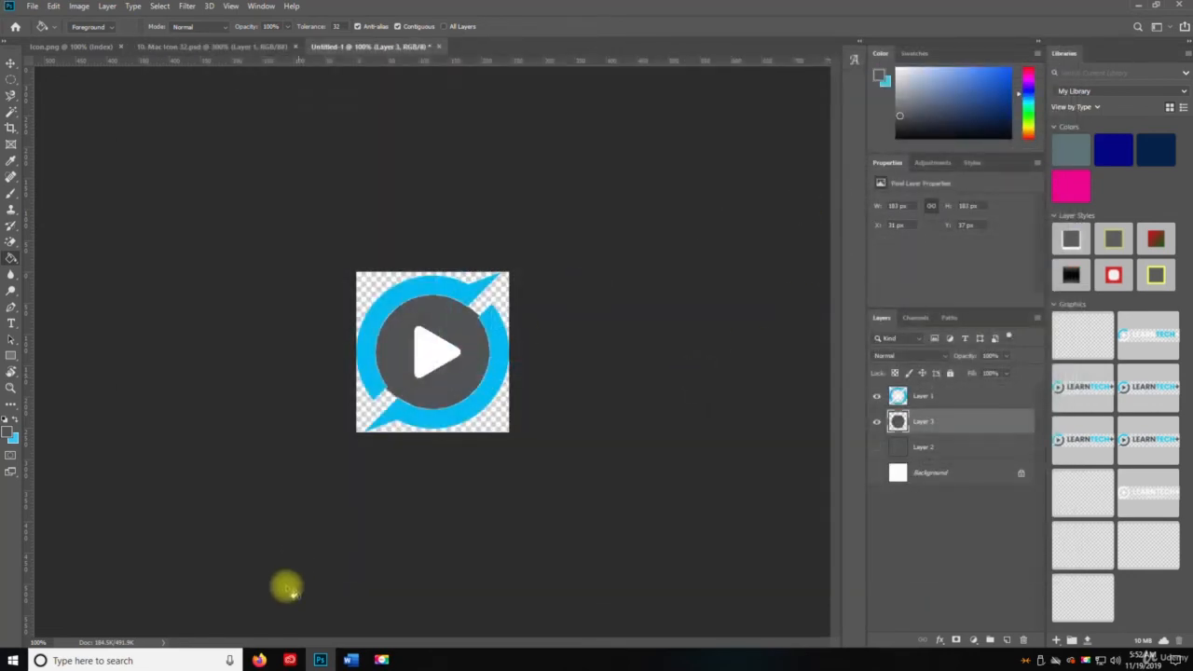
Step: Switch to X-Icon Editor in Firefox, close the old preview page and upload the transparent Icon3 image from the Desktop for import
mouse_move(258, 660)
left_click(326, 606)
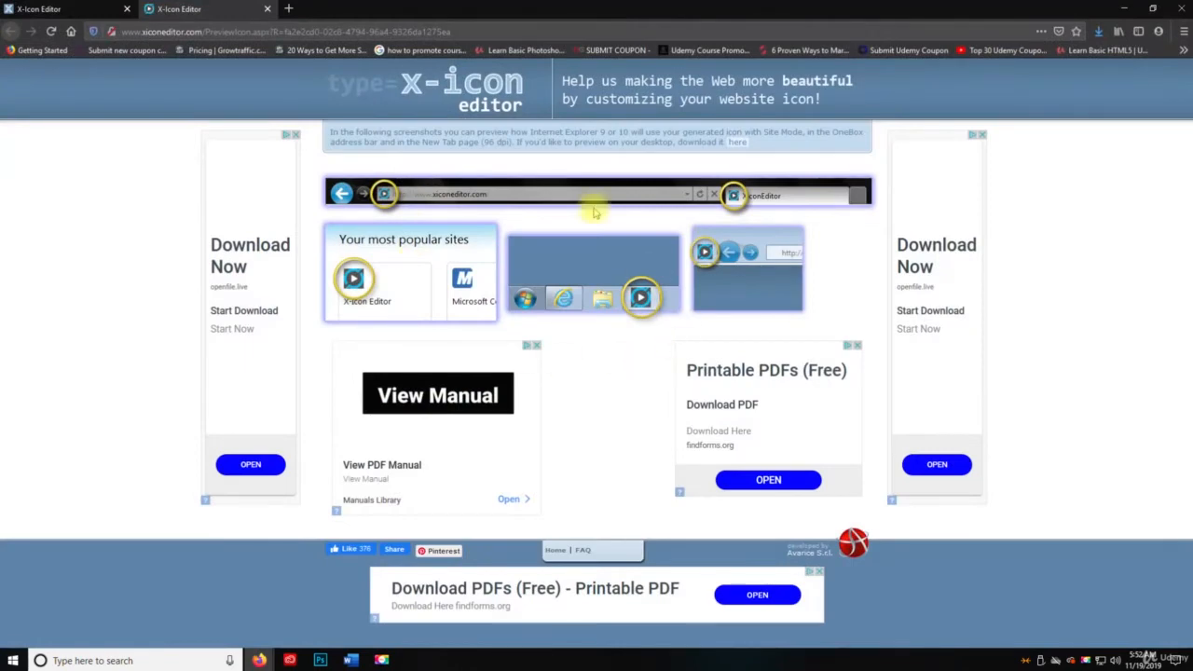
left_click(130, 9)
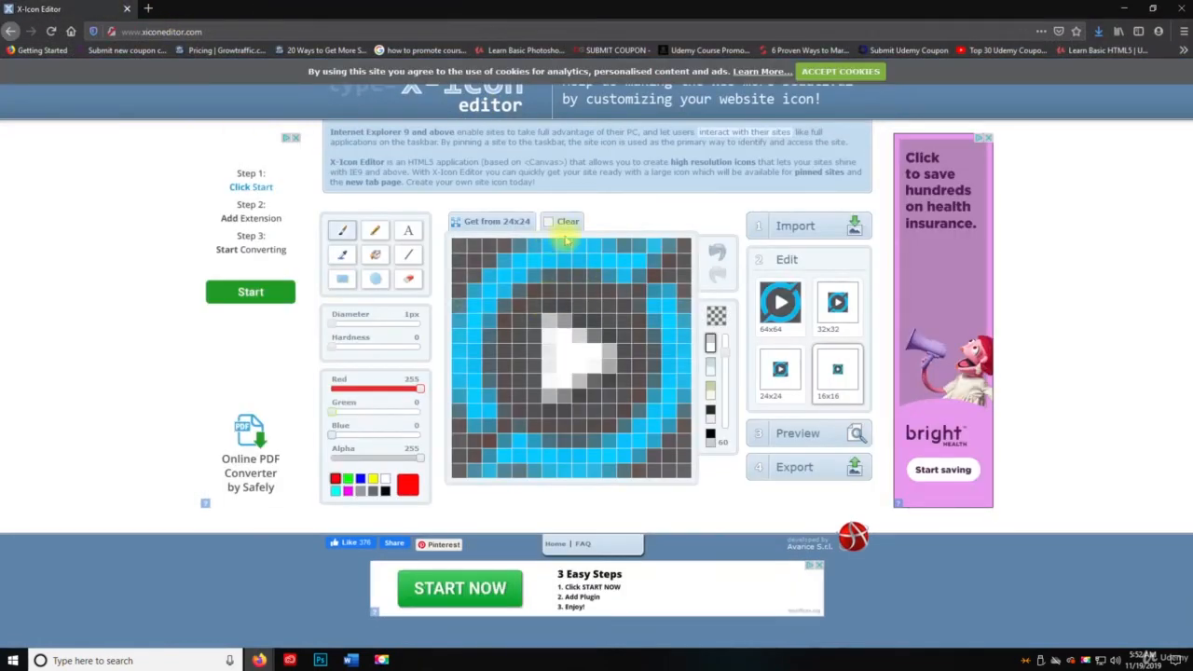
left_click(796, 227)
left_click(481, 265)
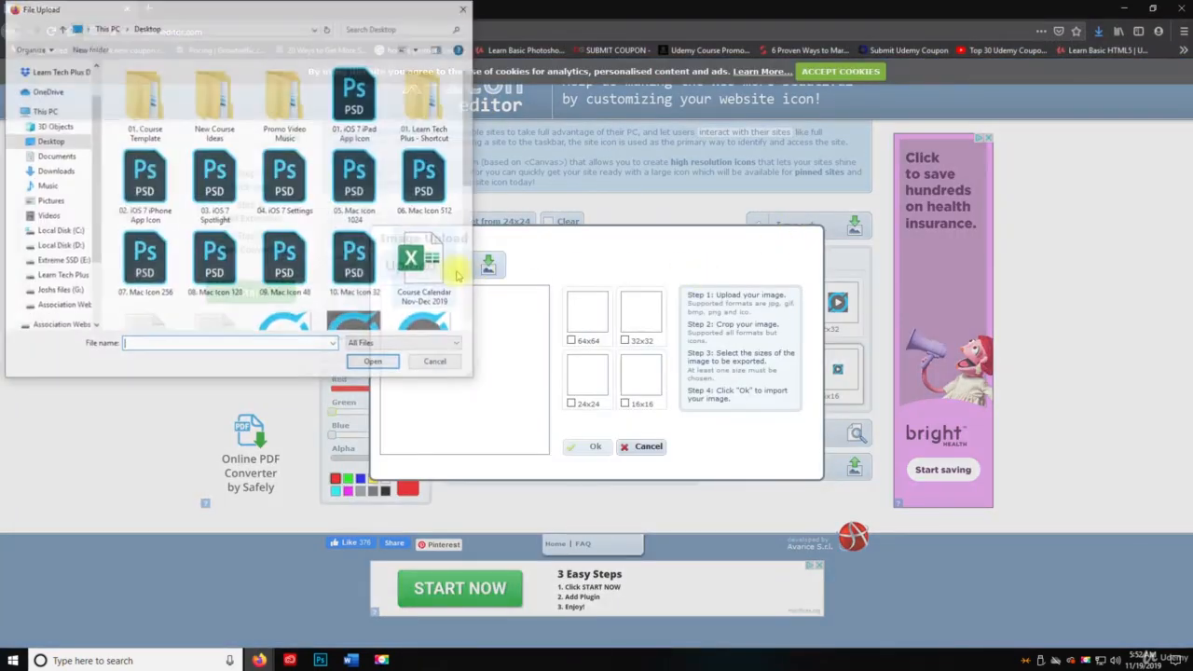
scroll(361, 253, "down", 3)
double_click(420, 192)
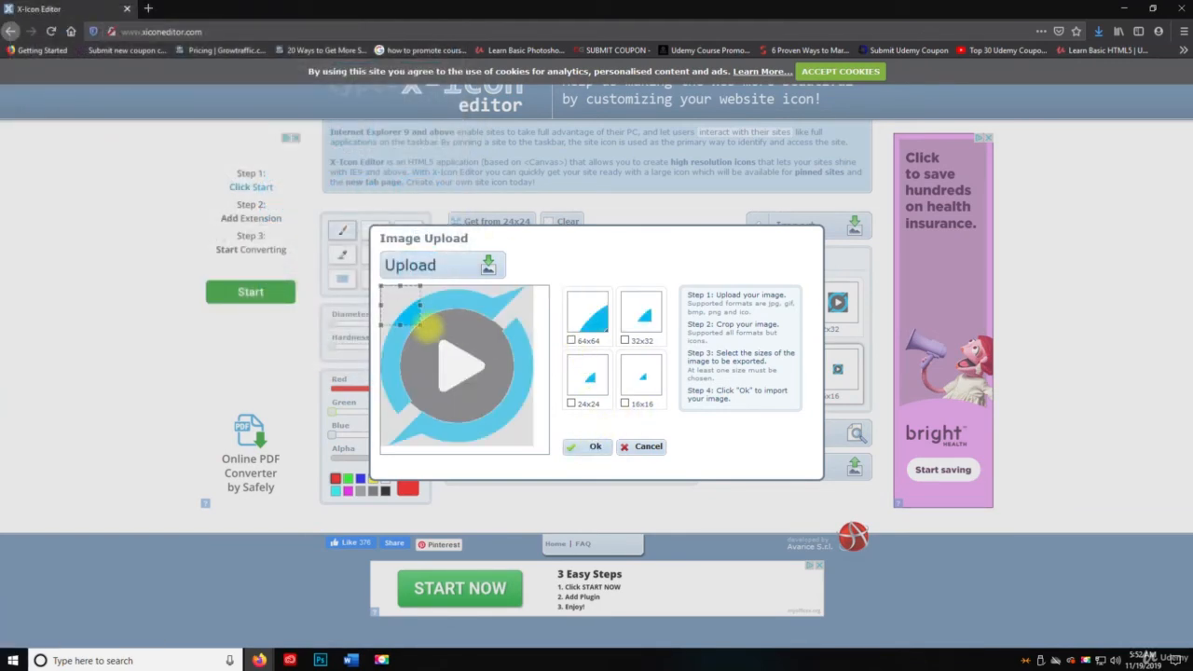
Step: Crop the upload around the whole logo and import it at 64x64, 32x32, 24x24 and 16x16
left_click_drag(420, 326, 533, 438)
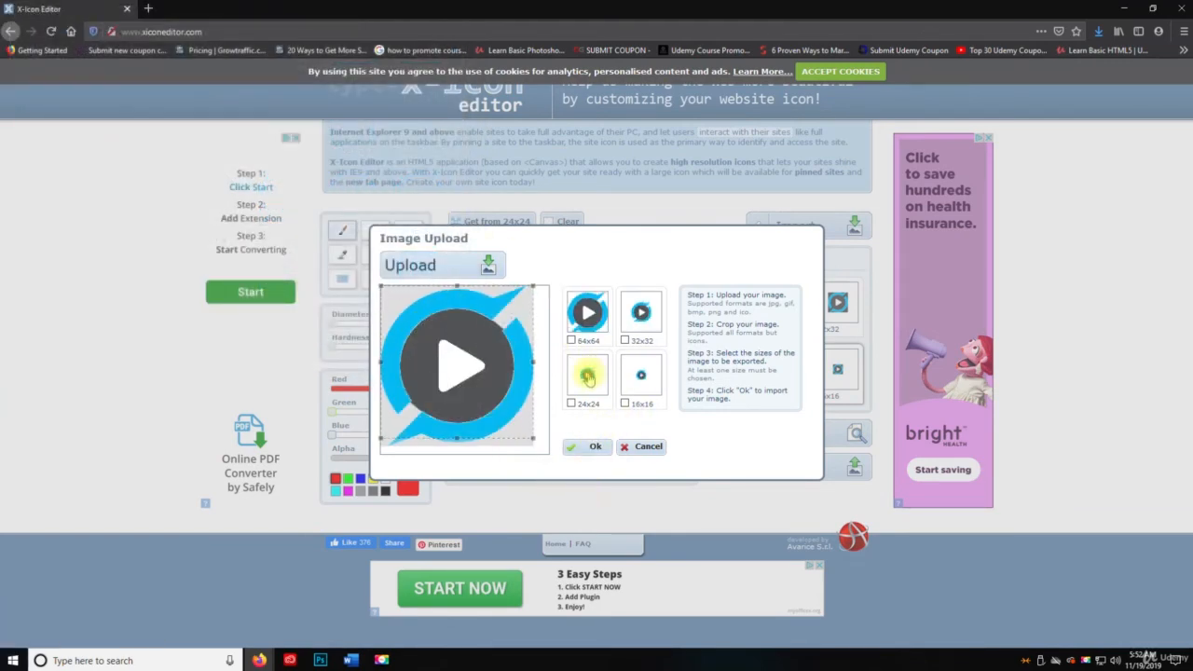
left_click(571, 341)
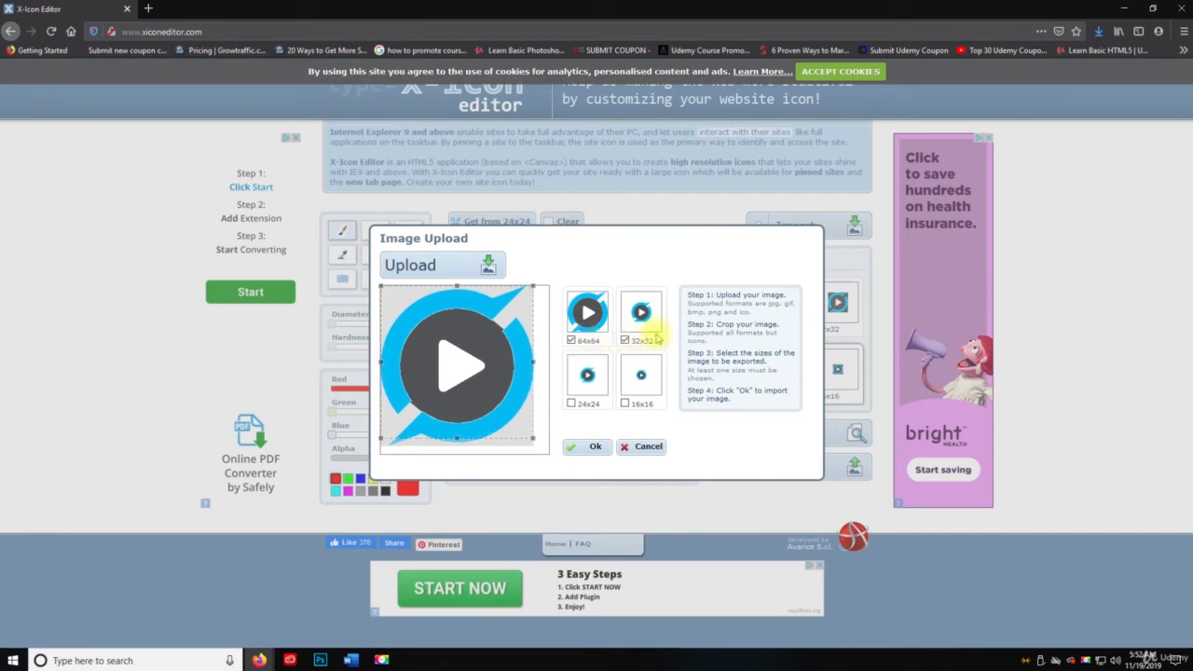
left_click(625, 403)
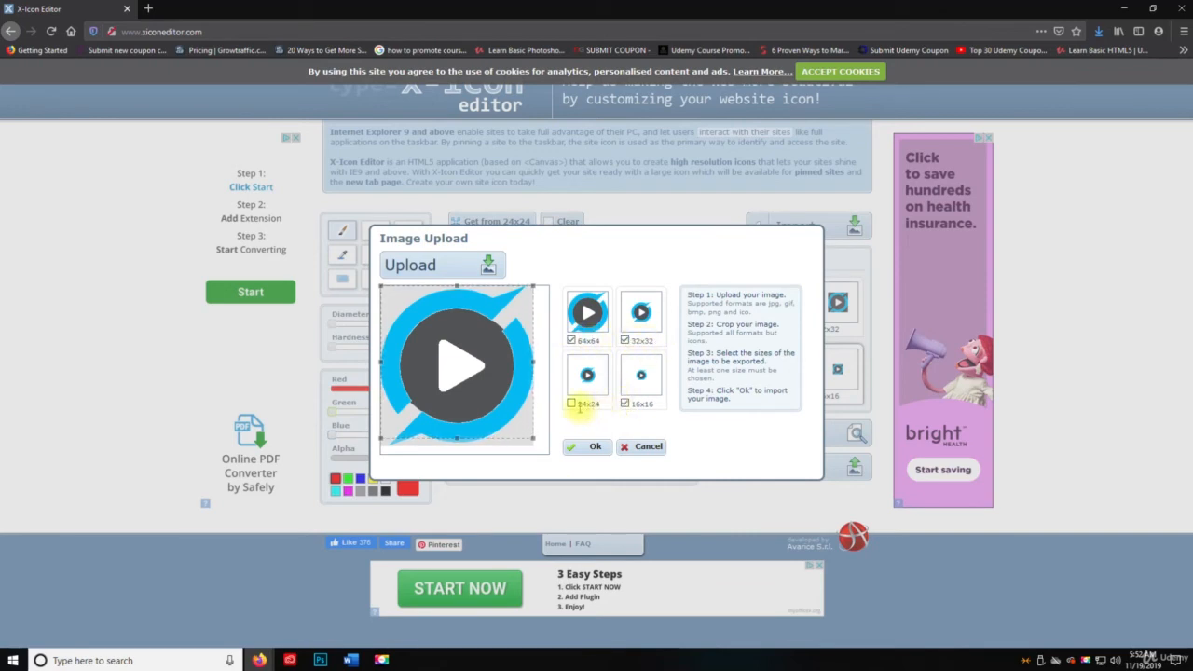
left_click(571, 403)
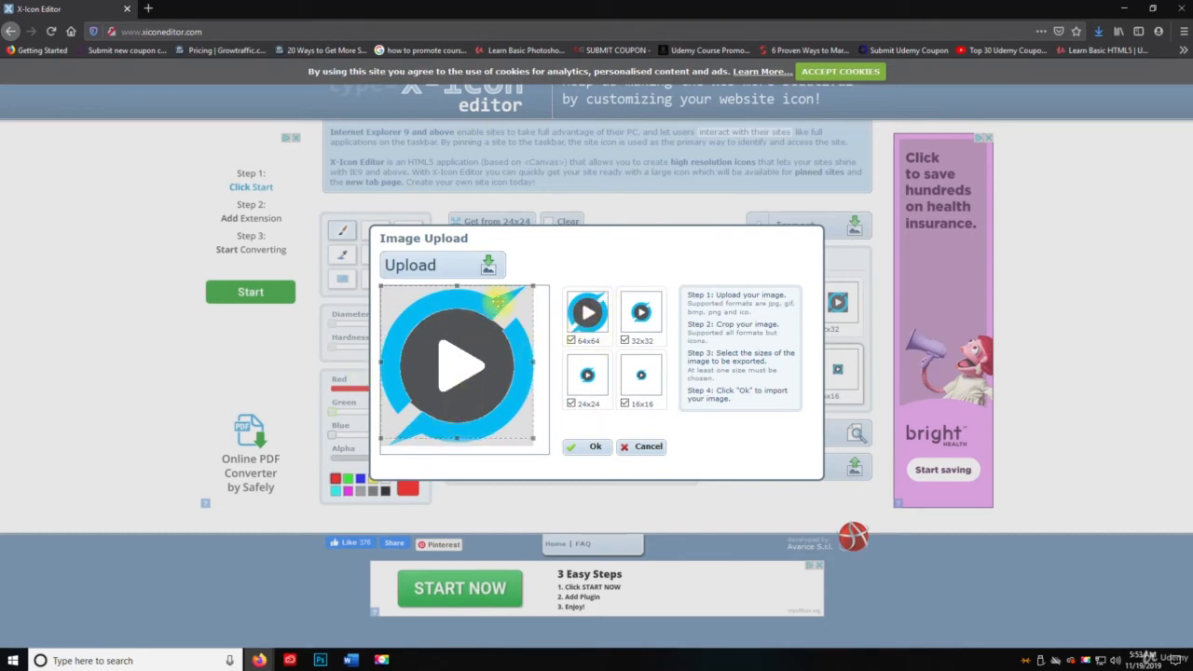
left_click(589, 447)
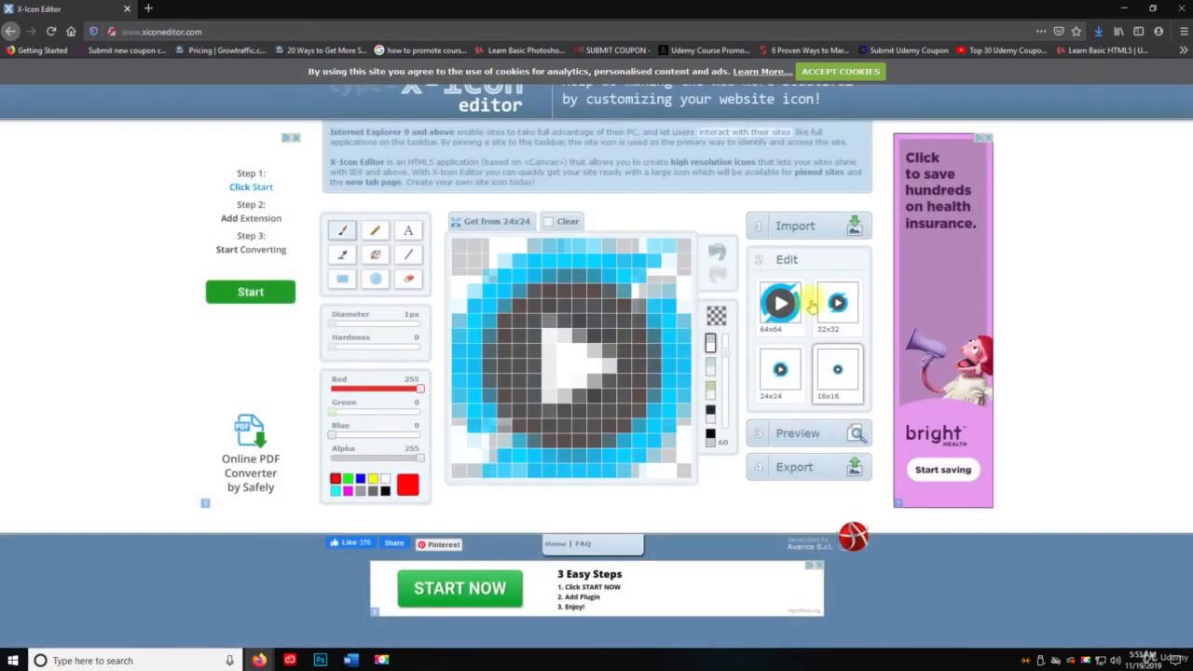
Step: Preview how the generated icon looks in the browser address bar, tab and taskbar, and close the preview page
left_click(783, 433)
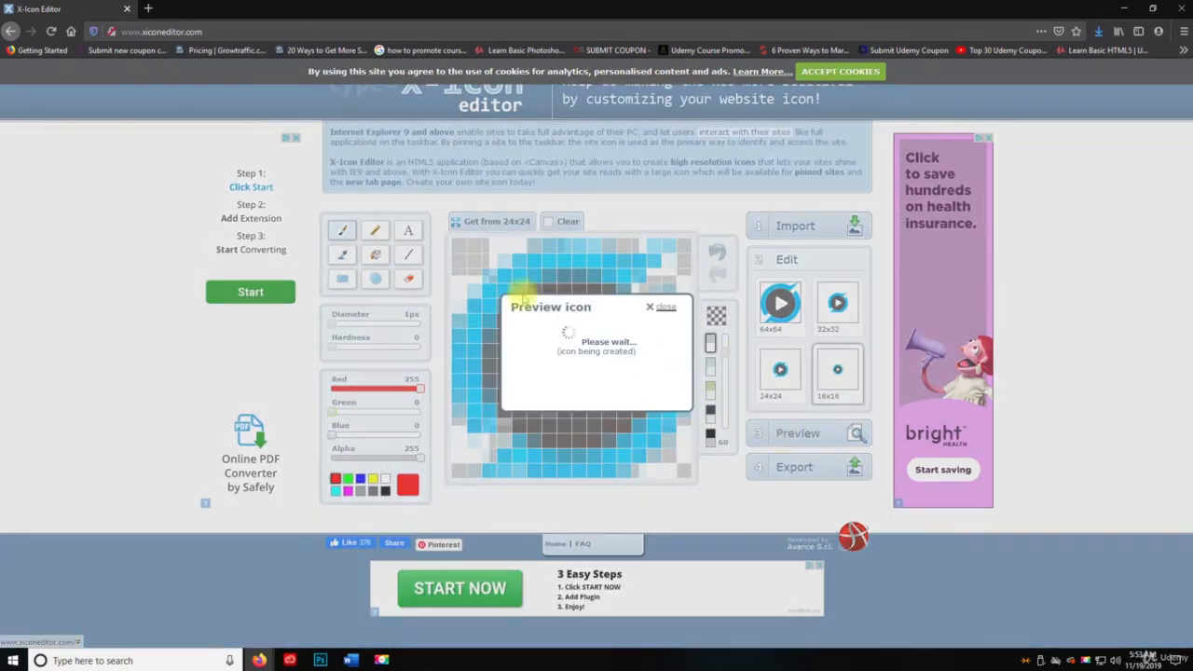
left_click(581, 372)
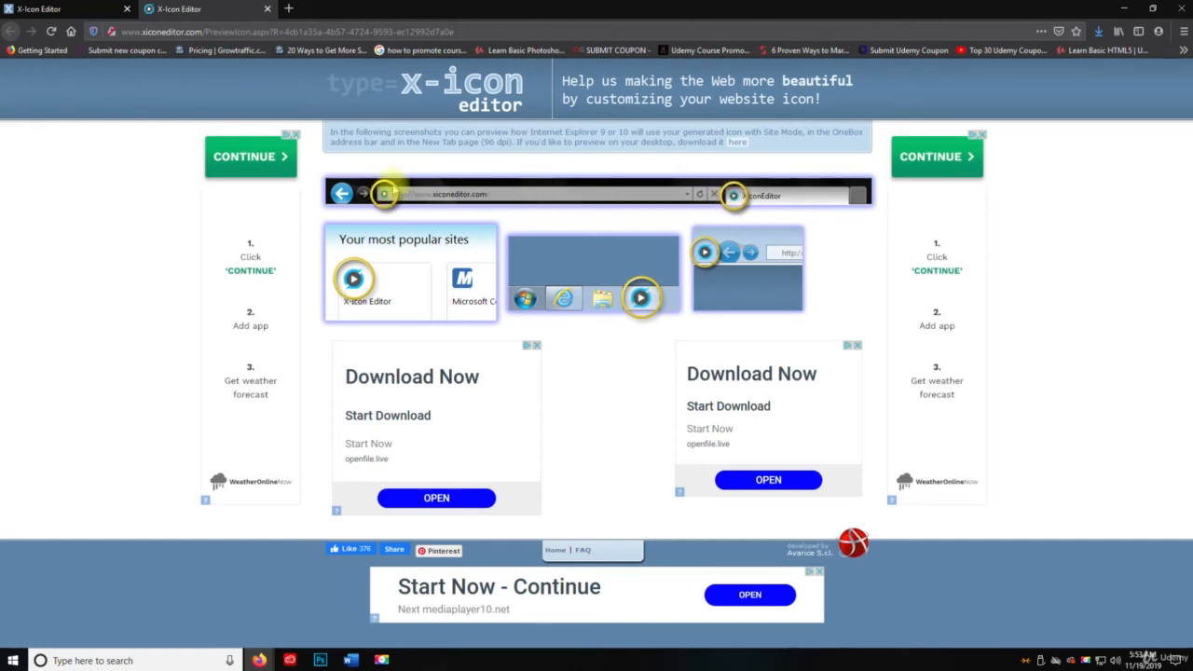
left_click(267, 9)
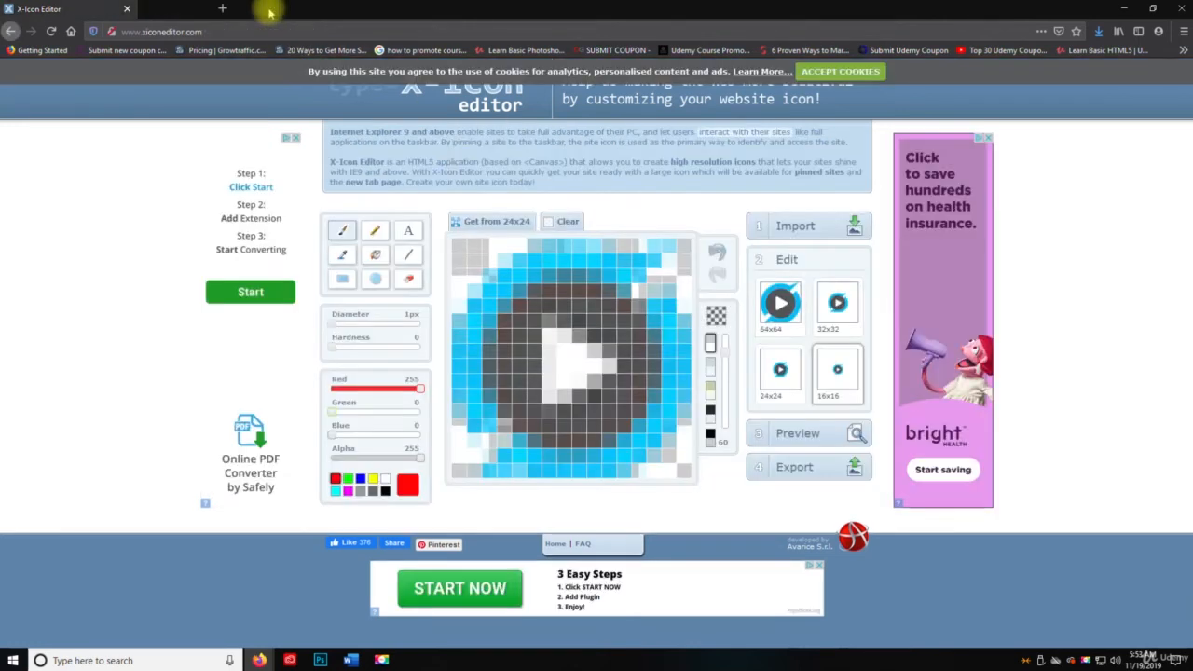
Step: Export the finished icon and save it as favicon.ico
left_click(807, 467)
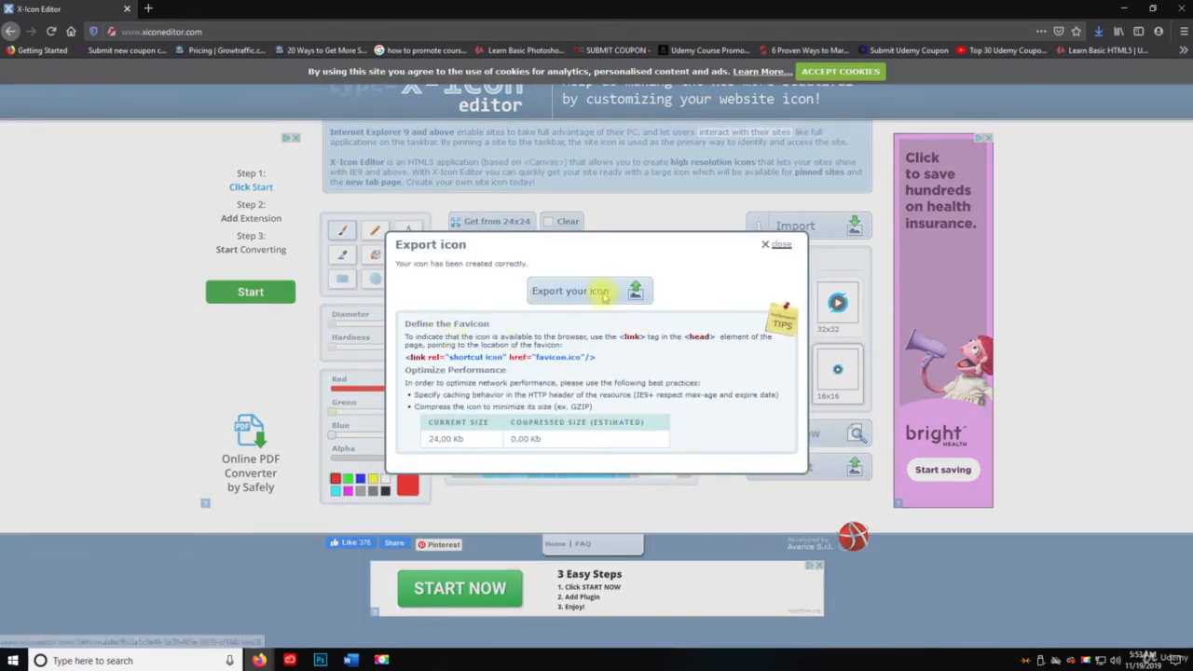
left_click(599, 292)
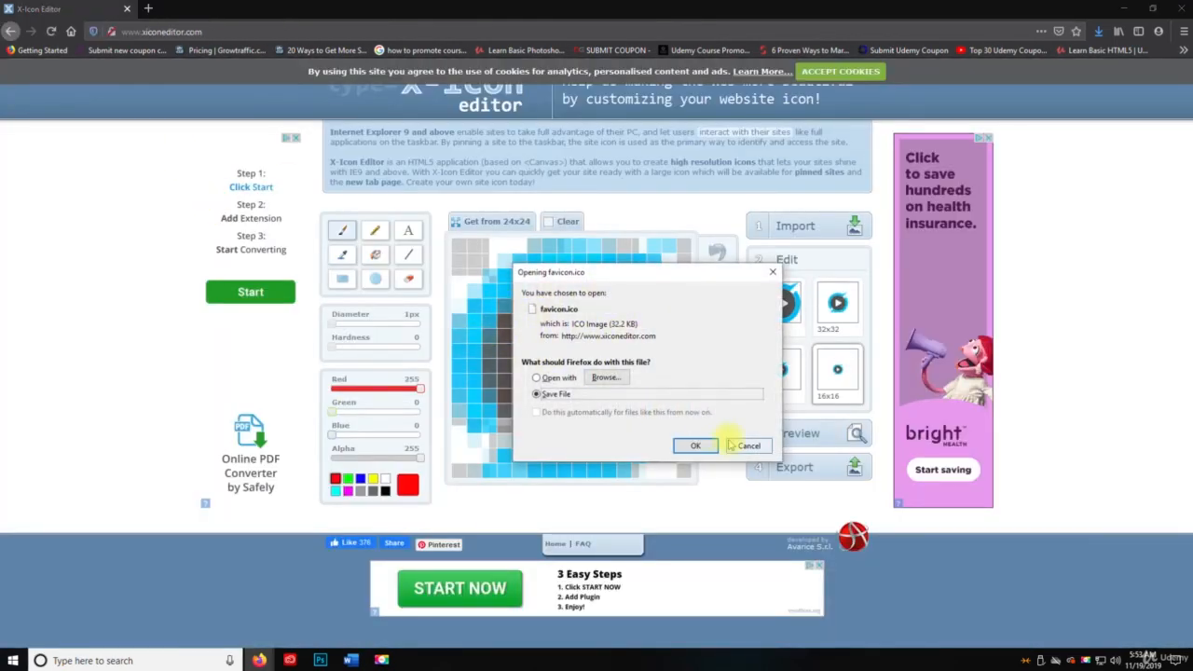
left_click(694, 446)
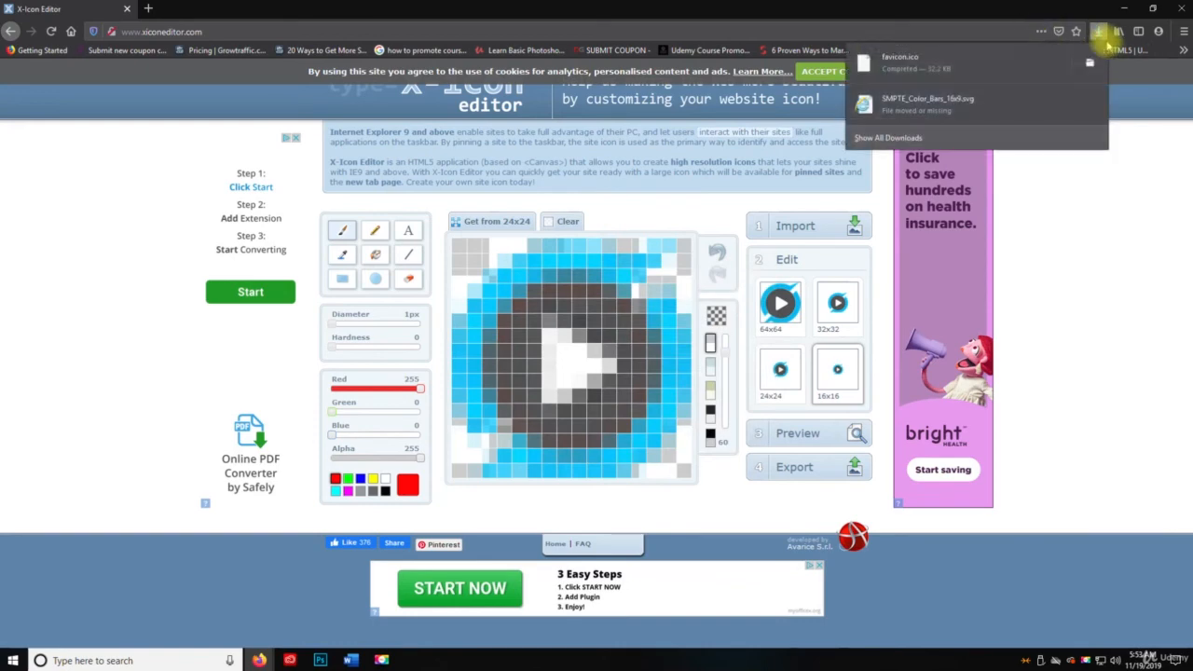
Step: Try to open the downloaded favicon from its folder with Adobe Photoshop CC 2019 as the default app for .ico files
left_click(1096, 65)
right_click(412, 247)
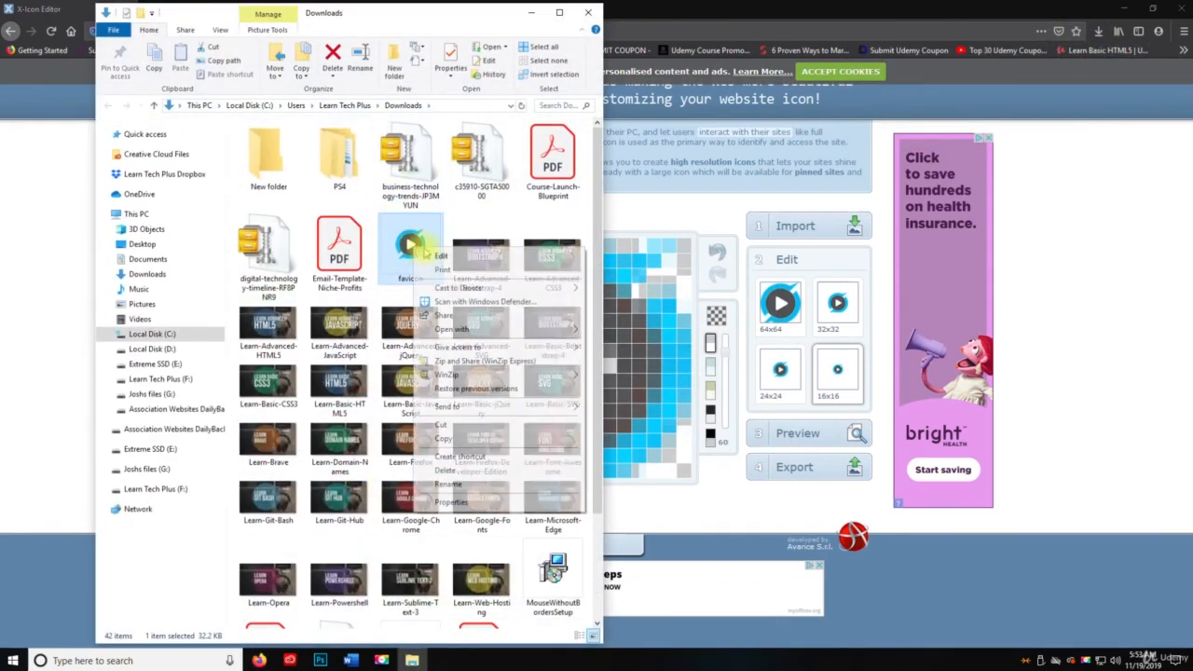
mouse_move(527, 329)
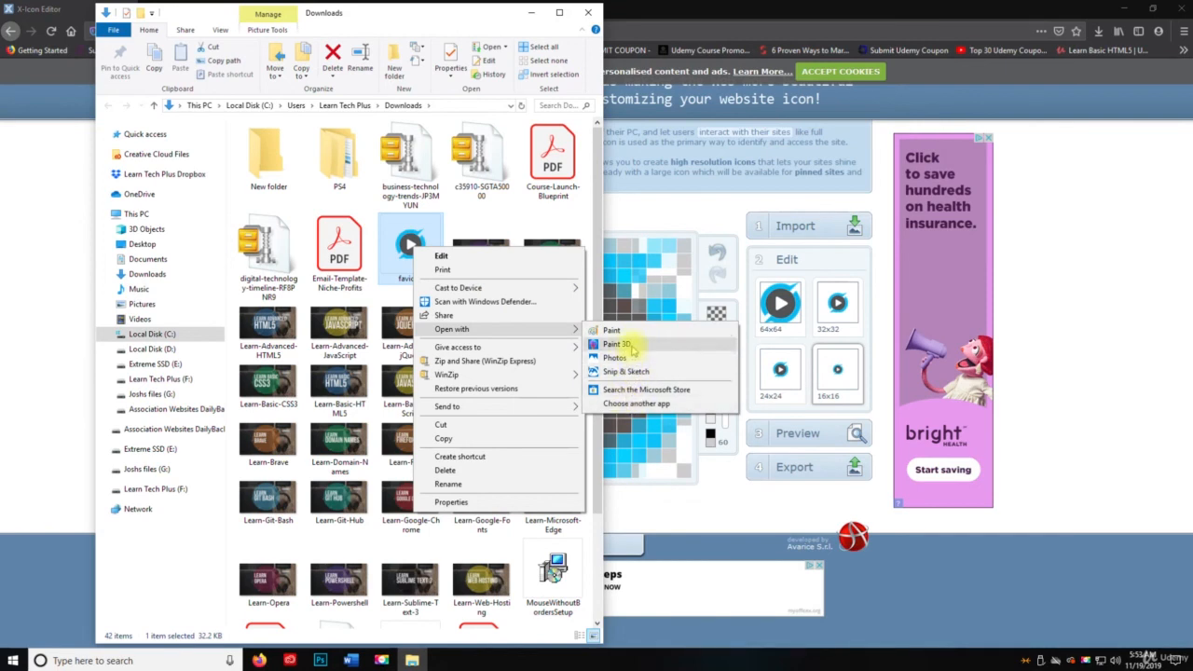
left_click(634, 404)
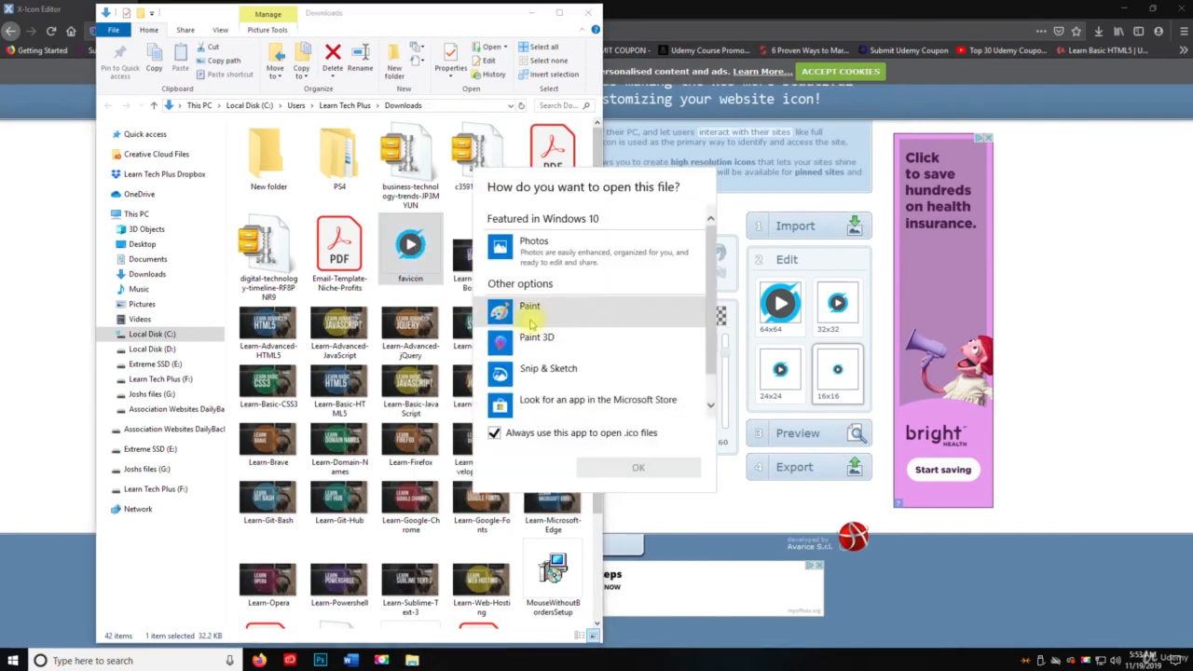
left_click(510, 402)
scroll(547, 352, "down", 3)
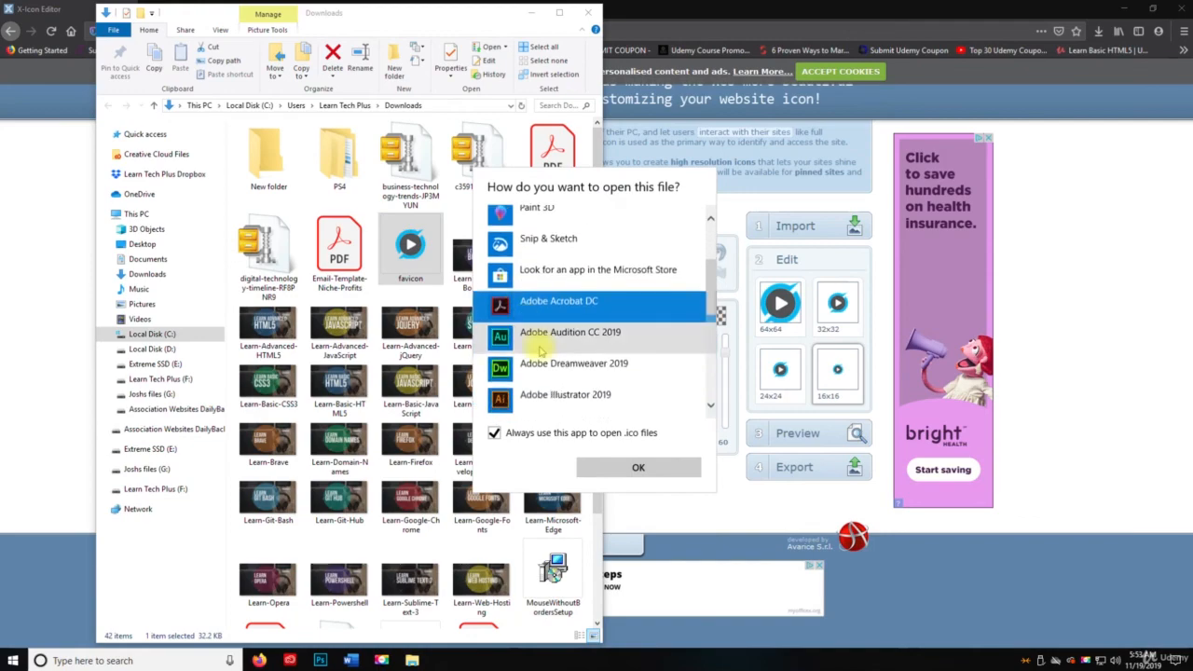
left_click(550, 361)
left_click(637, 467)
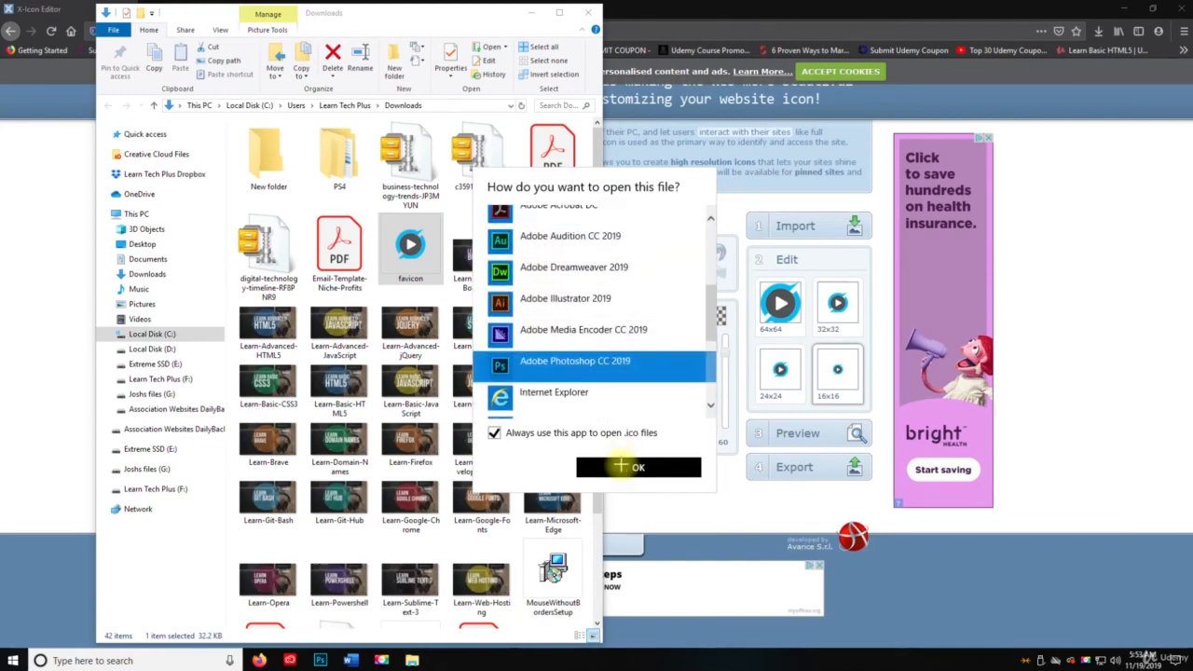
left_click(602, 248)
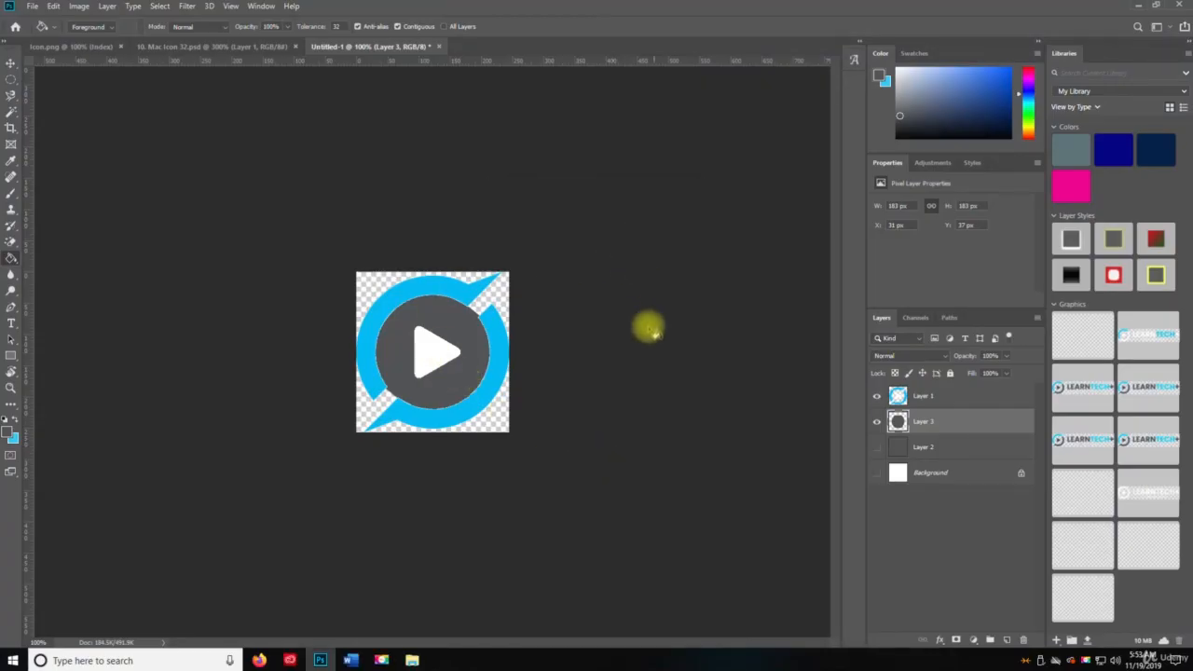
Step: Create a new Photoshop document from the Mac Icon 16 mobile preset, 16 x 16 px, with artboards turned off
key("v")
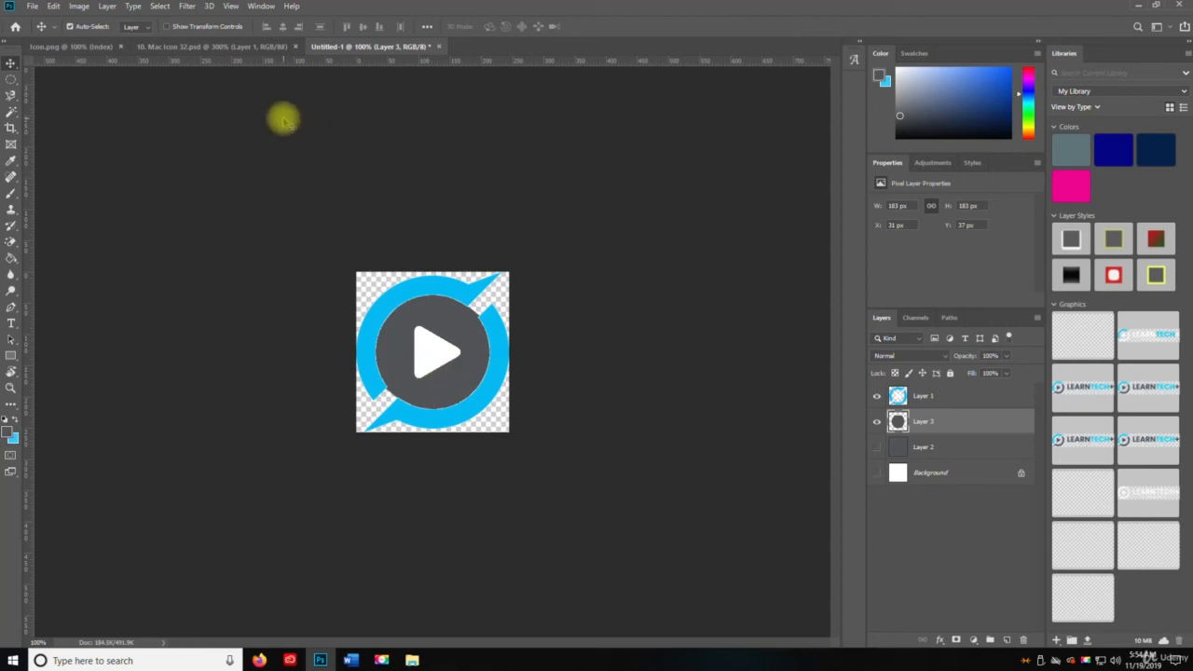
left_click(31, 6)
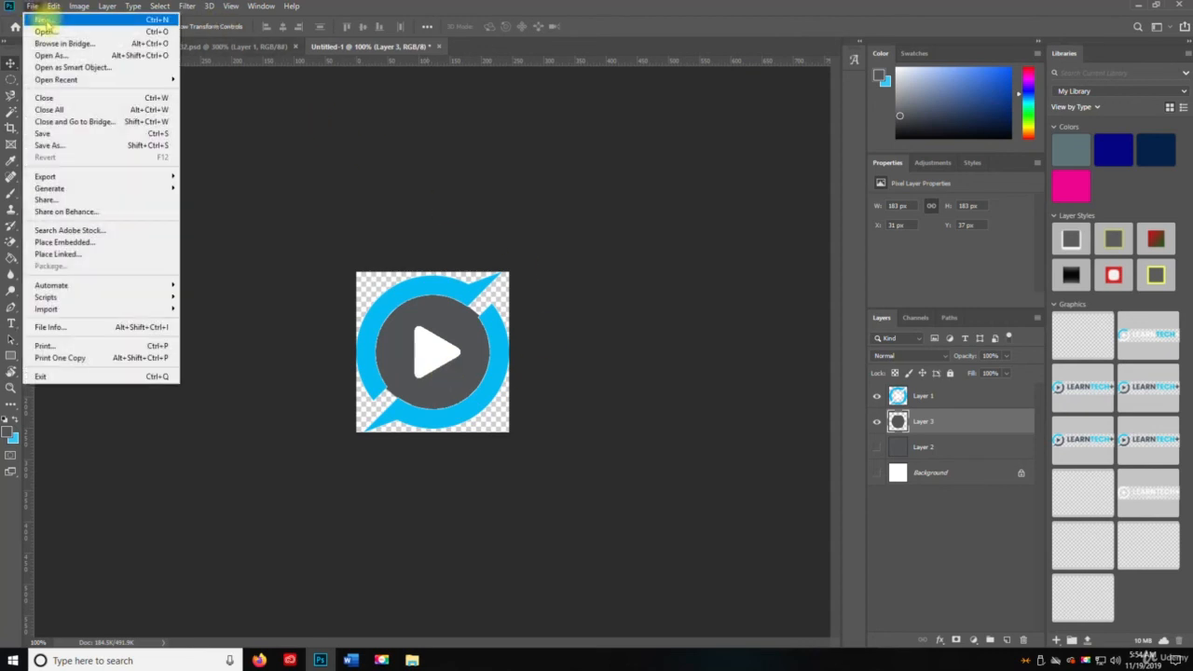
left_click(42, 20)
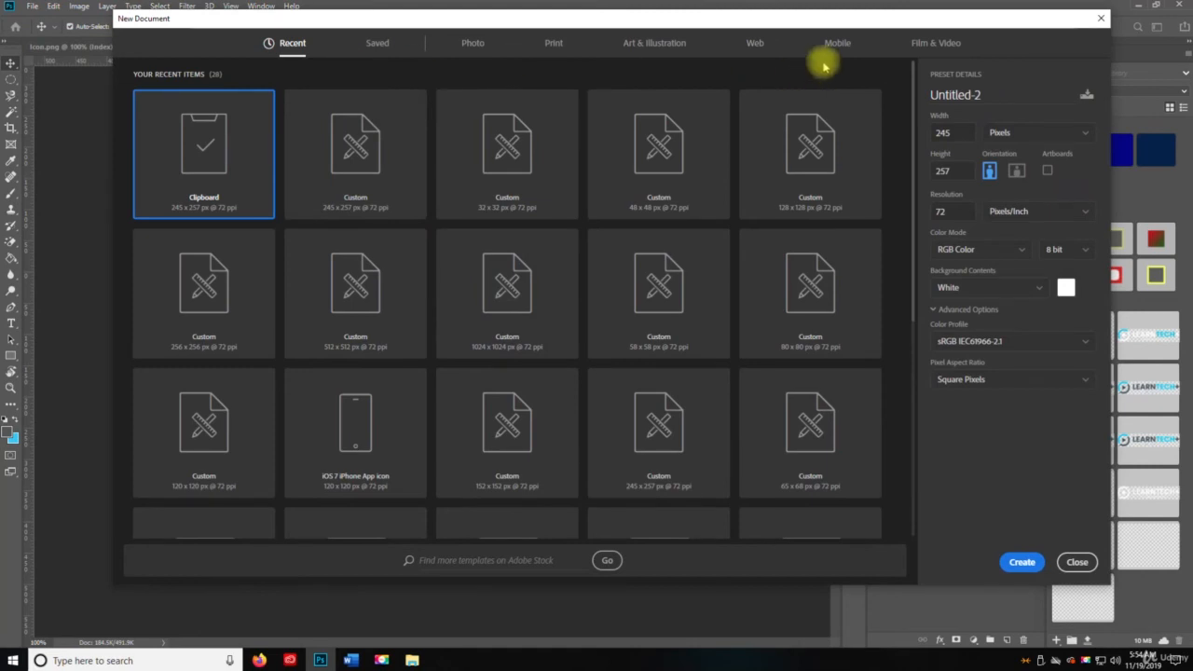
left_click(836, 42)
left_click(485, 196)
scroll(536, 340, "down", 5)
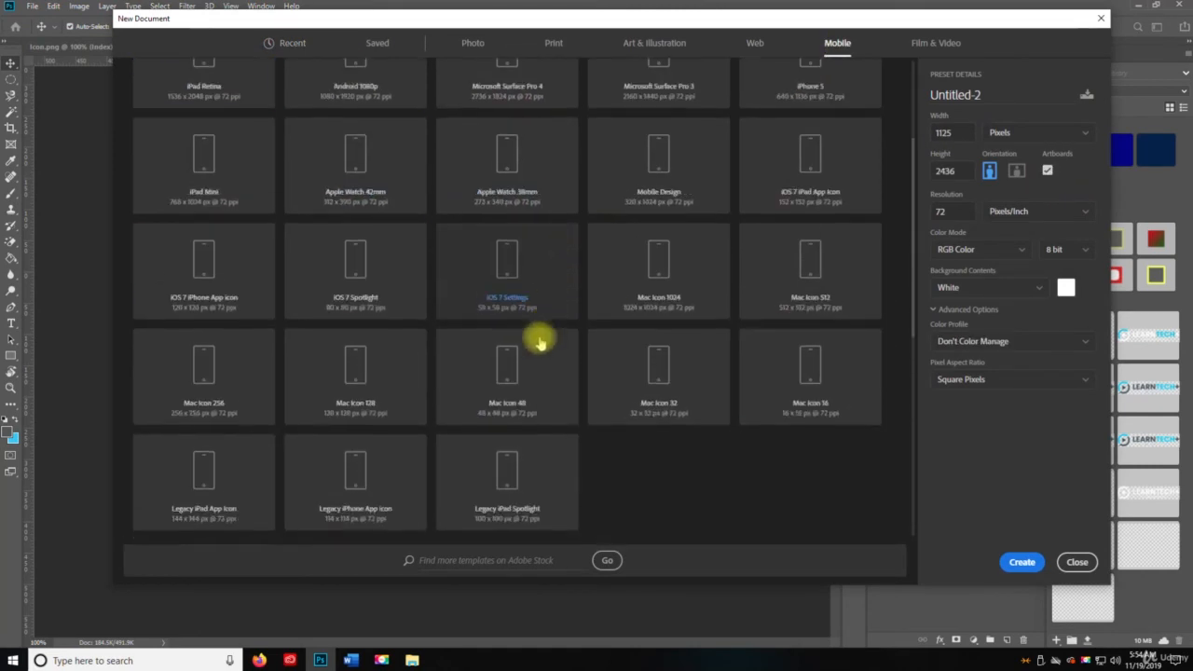
scroll(538, 341, "down", 2)
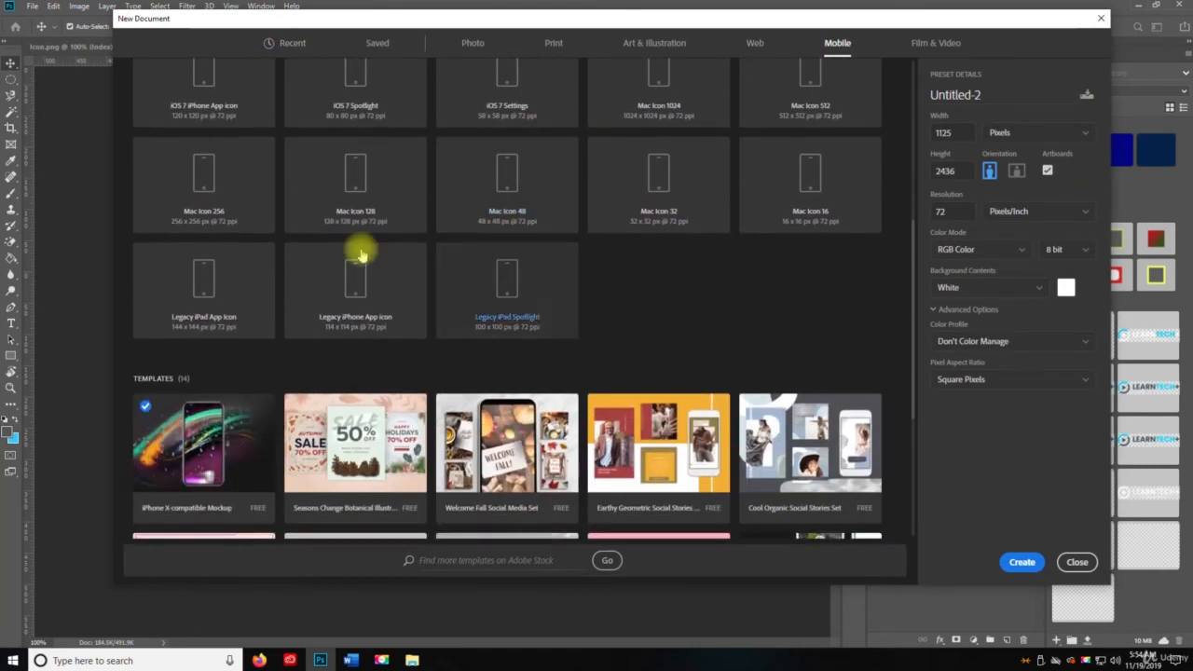
left_click(864, 196)
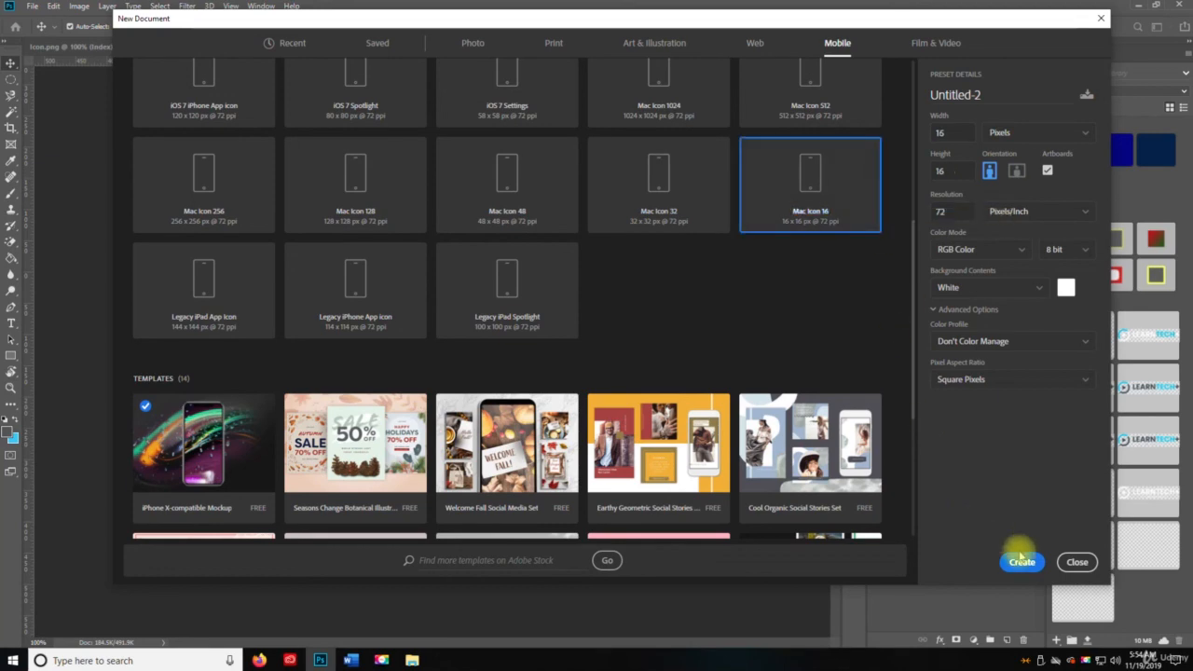
left_click(1047, 170)
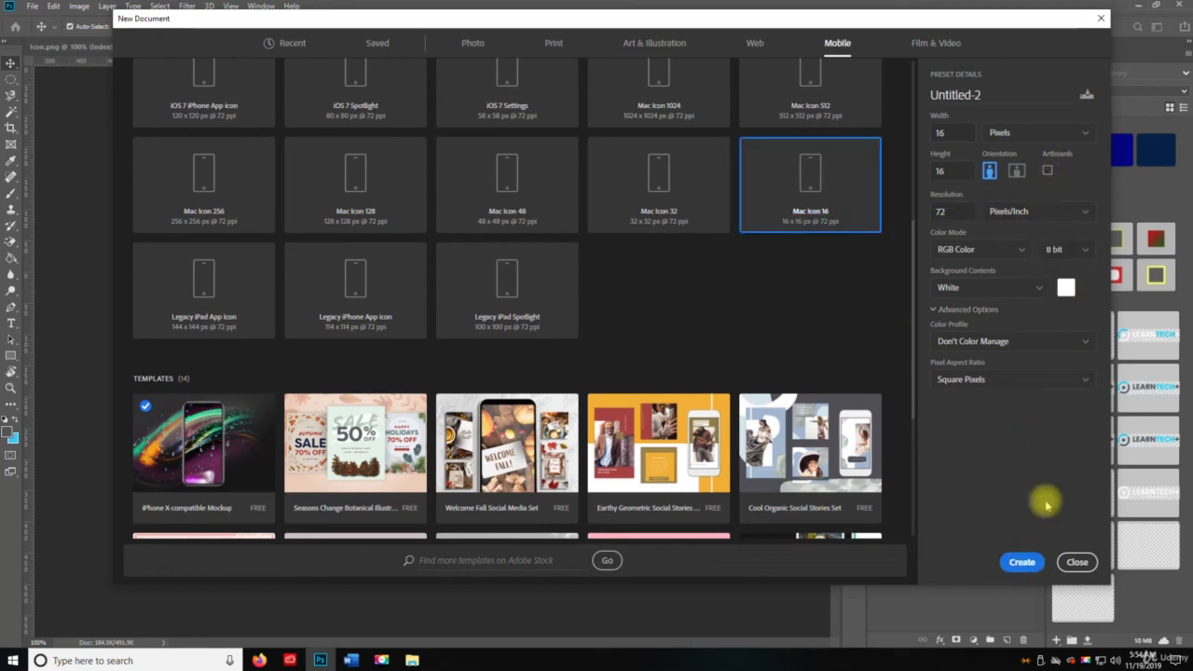
left_click(1028, 561)
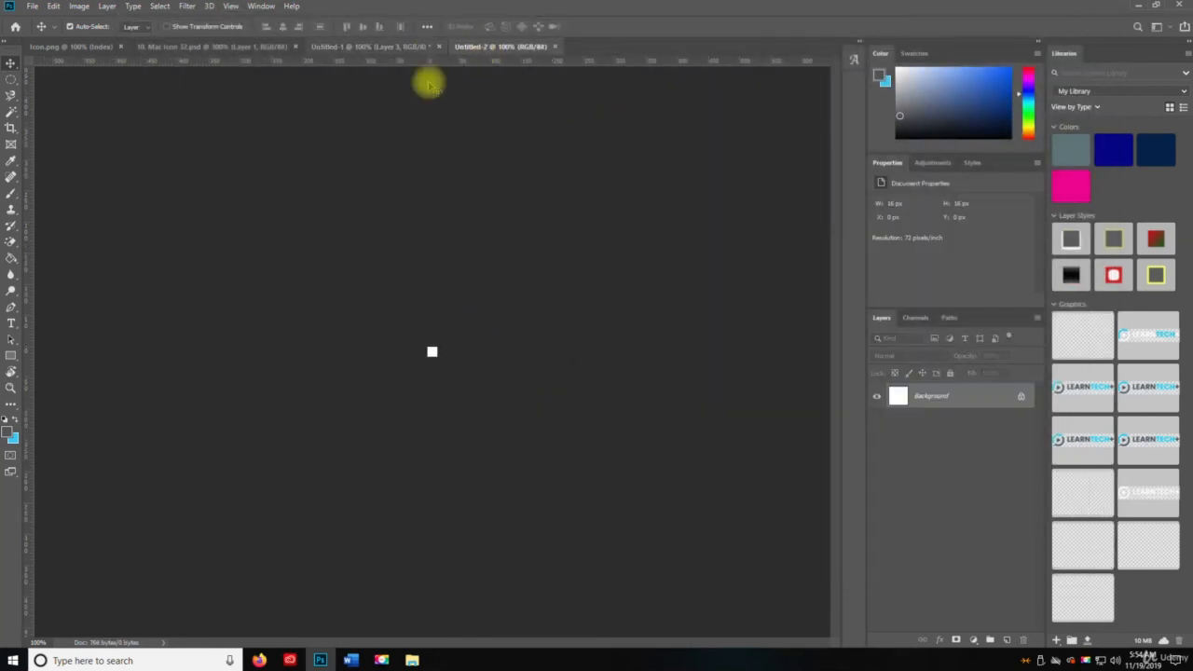
Step: Copy the logo from Icon.png into the new 16 px document as a layer and hide the white Background
key("z")
left_click_drag(443, 357, 442, 357)
left_click(71, 47)
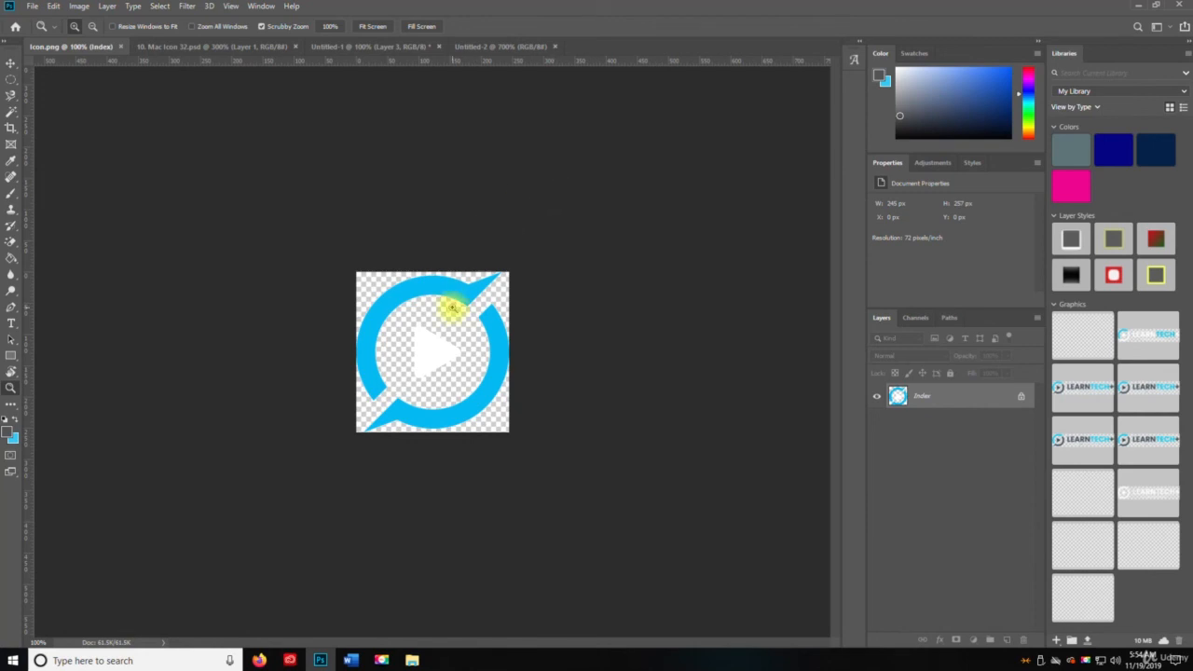
left_click(518, 47)
key("ctrl+shift+alt+n")
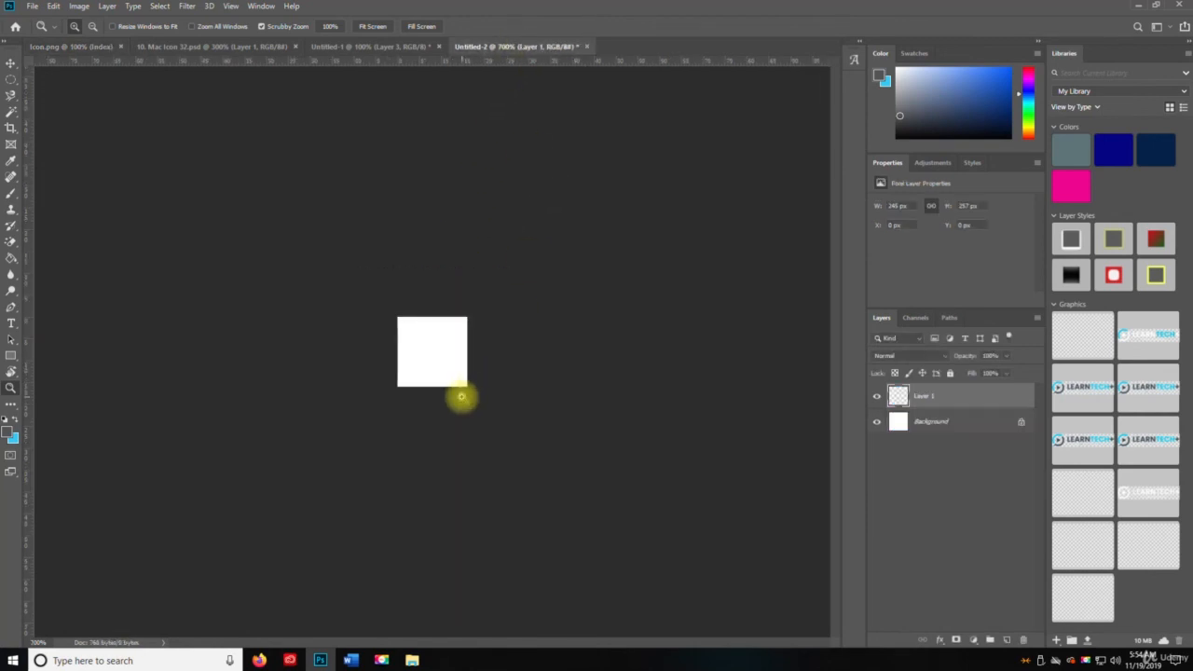
left_click(877, 424)
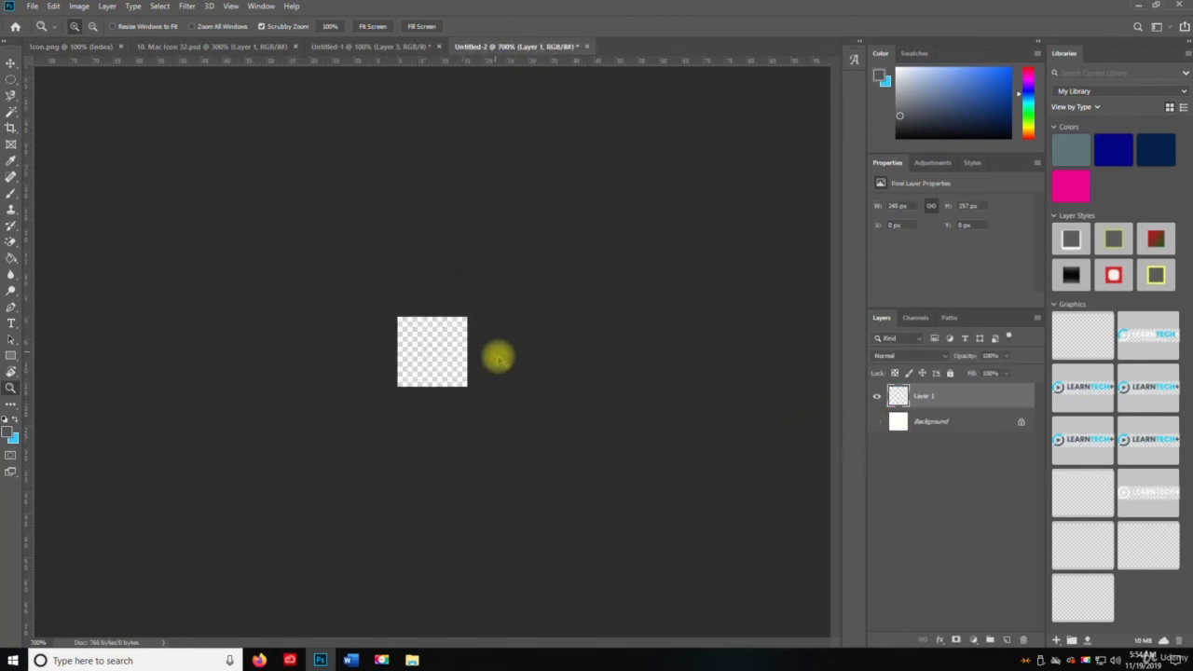
Step: Scale the pasted logo down to about 15 x 16 px so it fits the canvas
key("ctrl+t")
left_click_drag(414, 328, 507, 338)
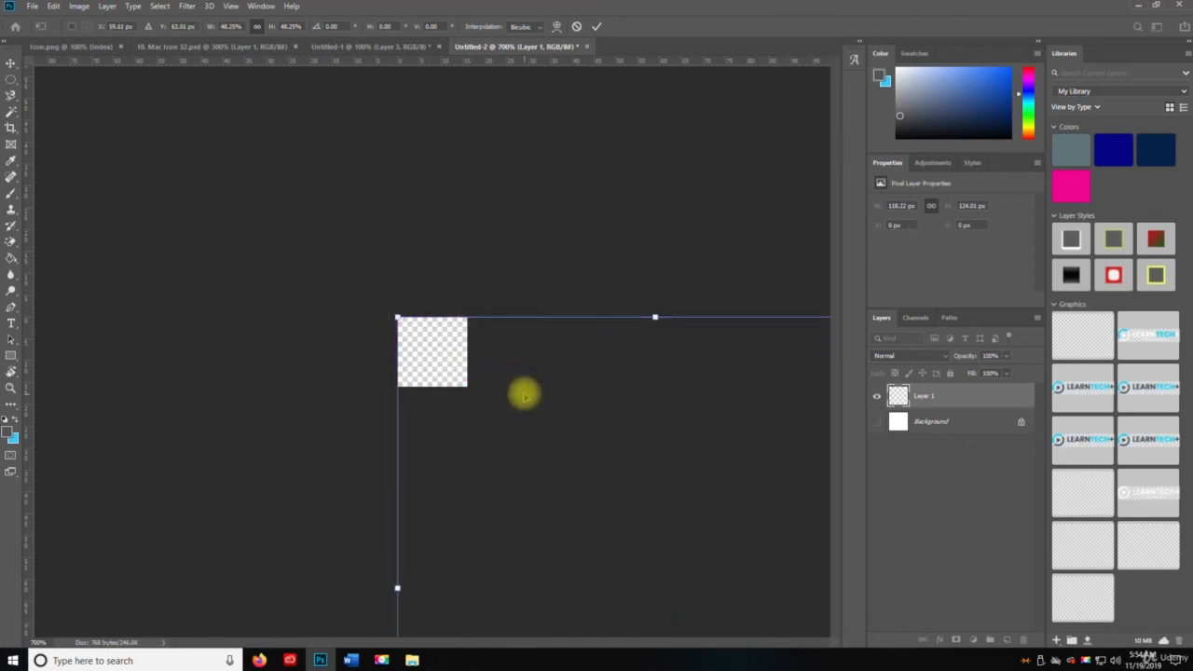
key("Return")
left_click(525, 386, "alt")
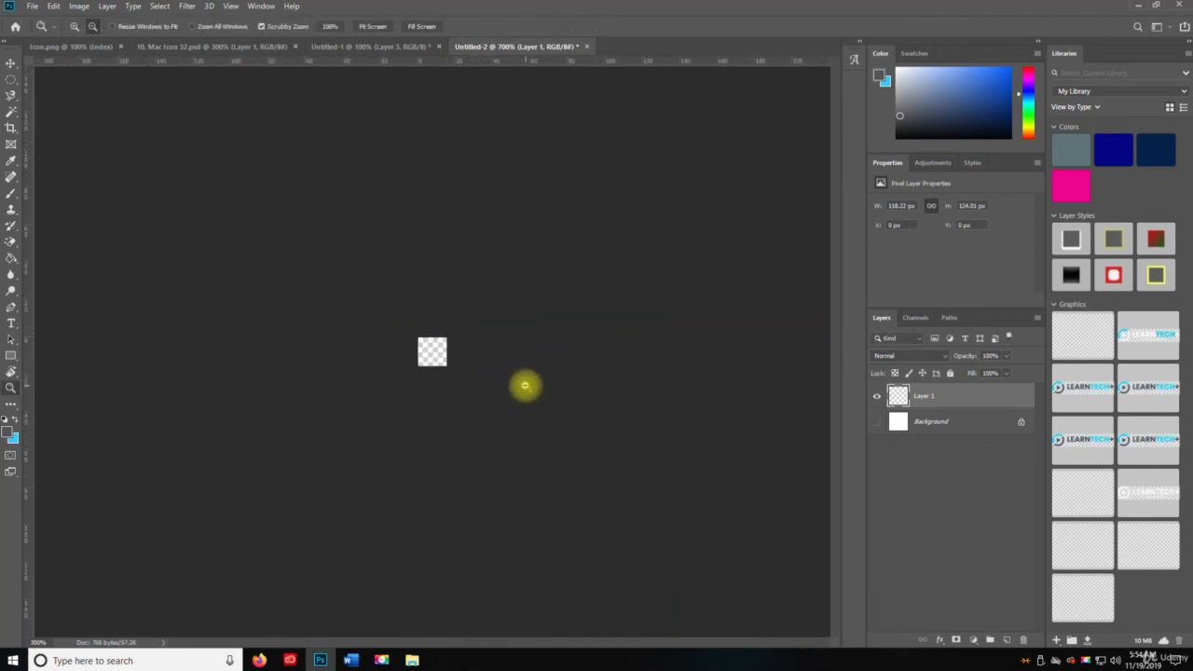
key("ctrl+t")
left_click_drag(567, 493, 431, 342)
key("Return")
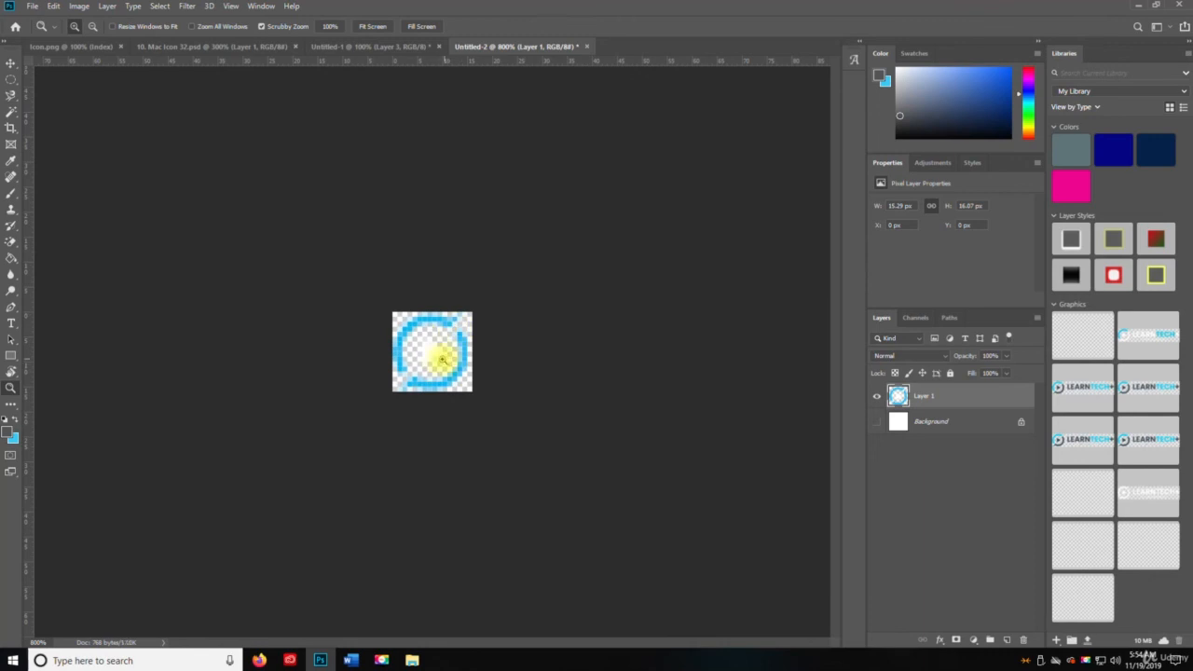
Step: Save the 16 px icon document to the Desktop as a layered Photoshop file named "11. Mac Icon 16"
key("v")
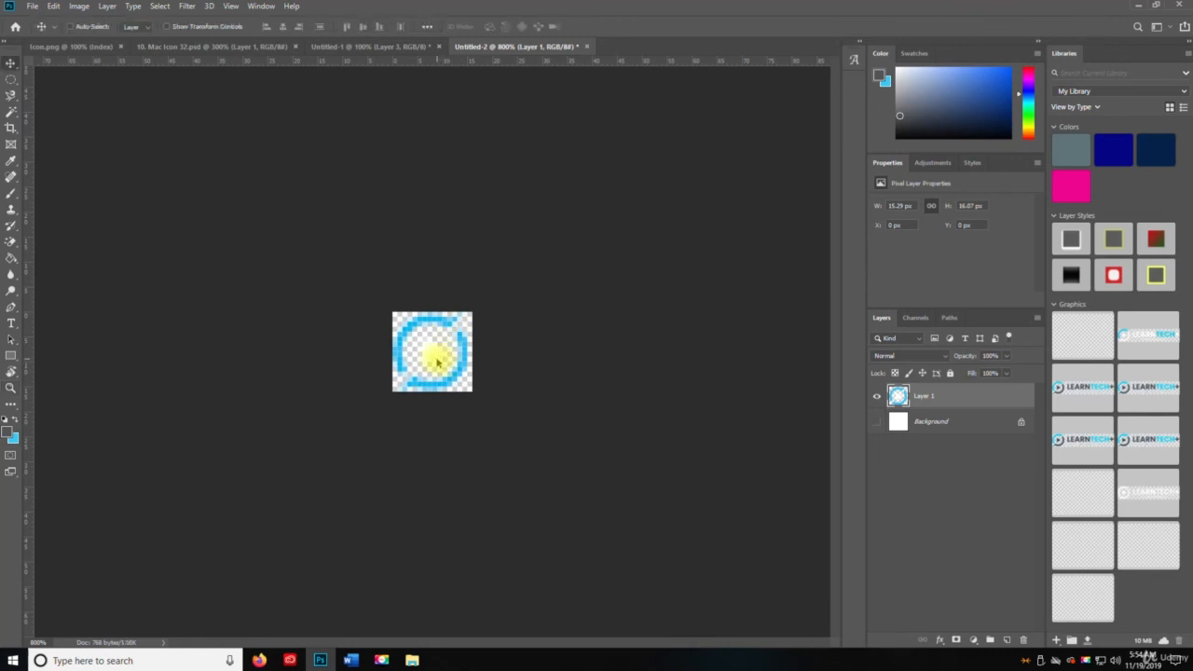
key("ctrl+alt+shift+s")
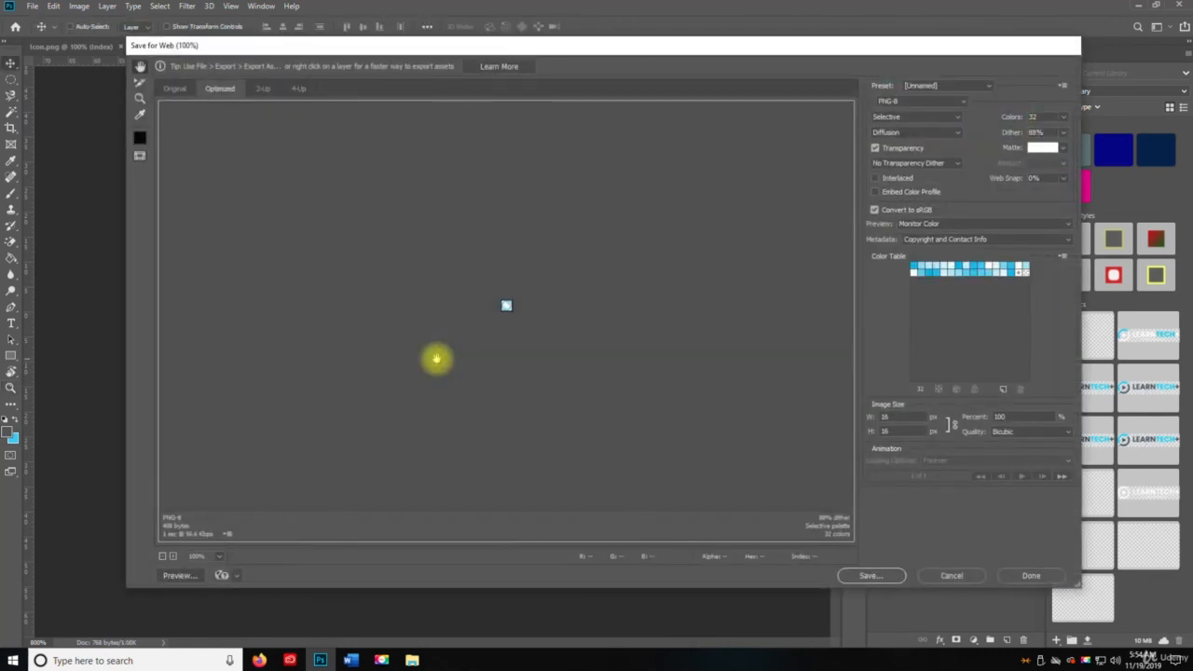
left_click(949, 575)
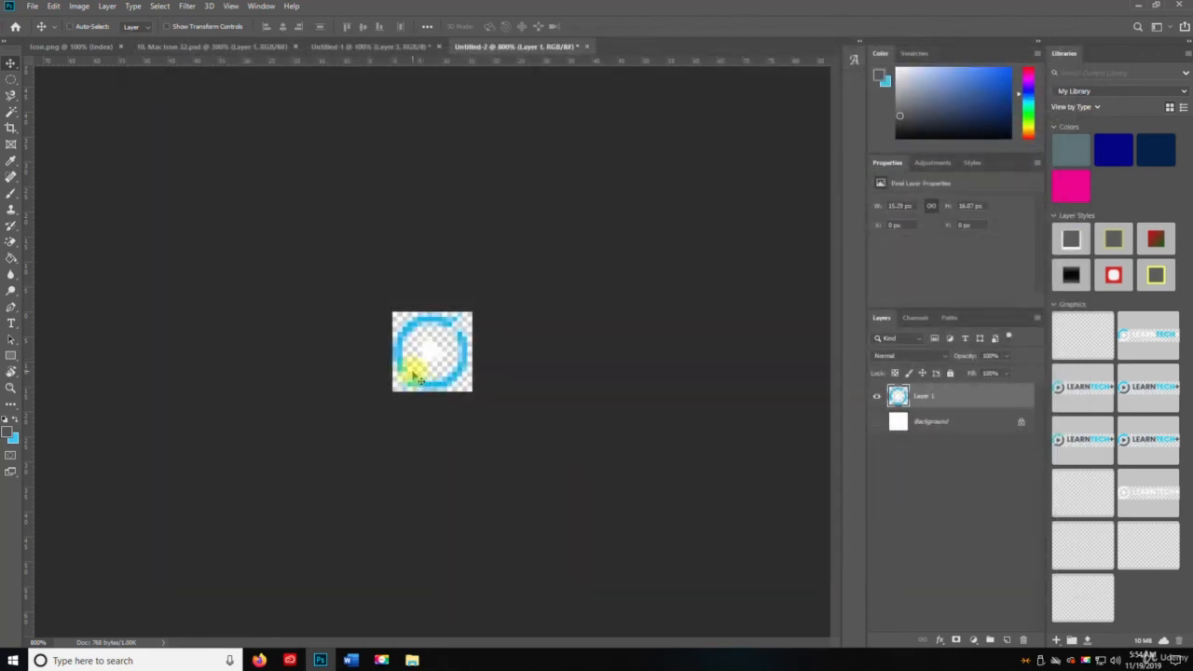
key("ctrl+shift+s")
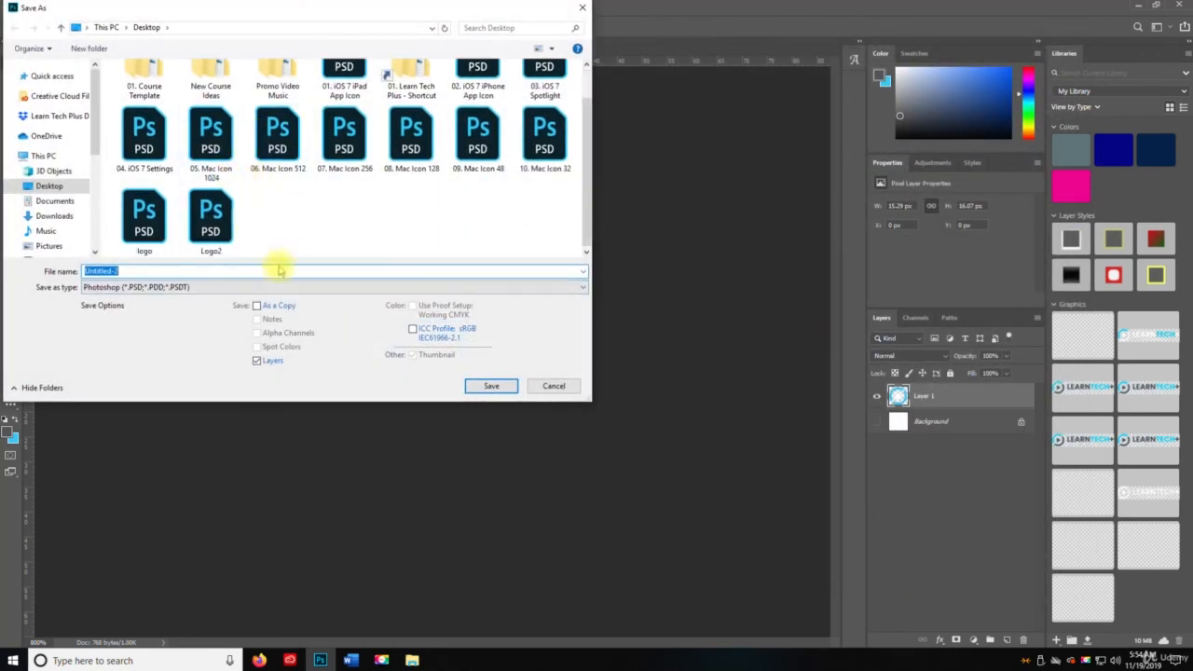
type("11. Mac Icon 16")
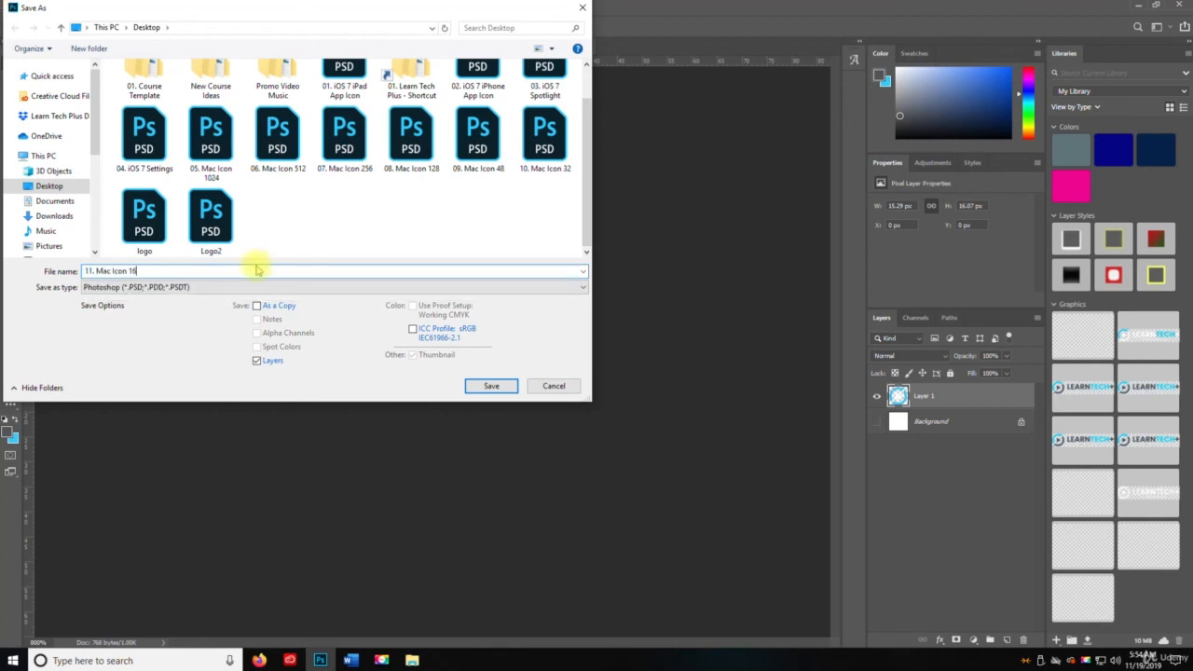
left_click(491, 385)
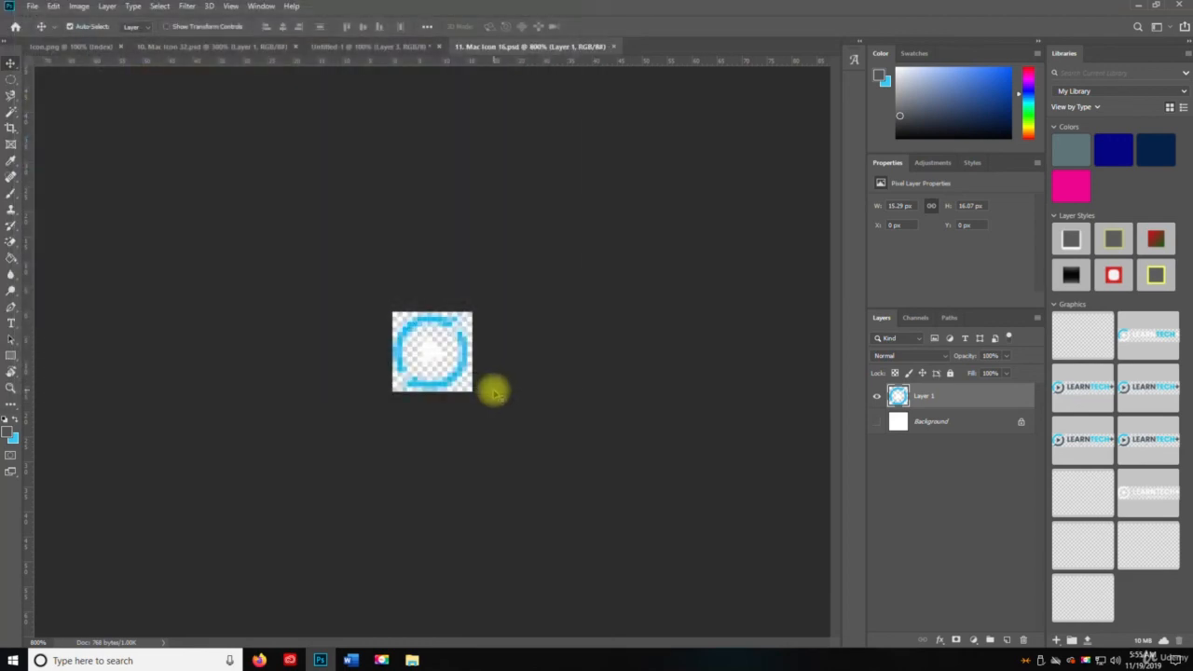